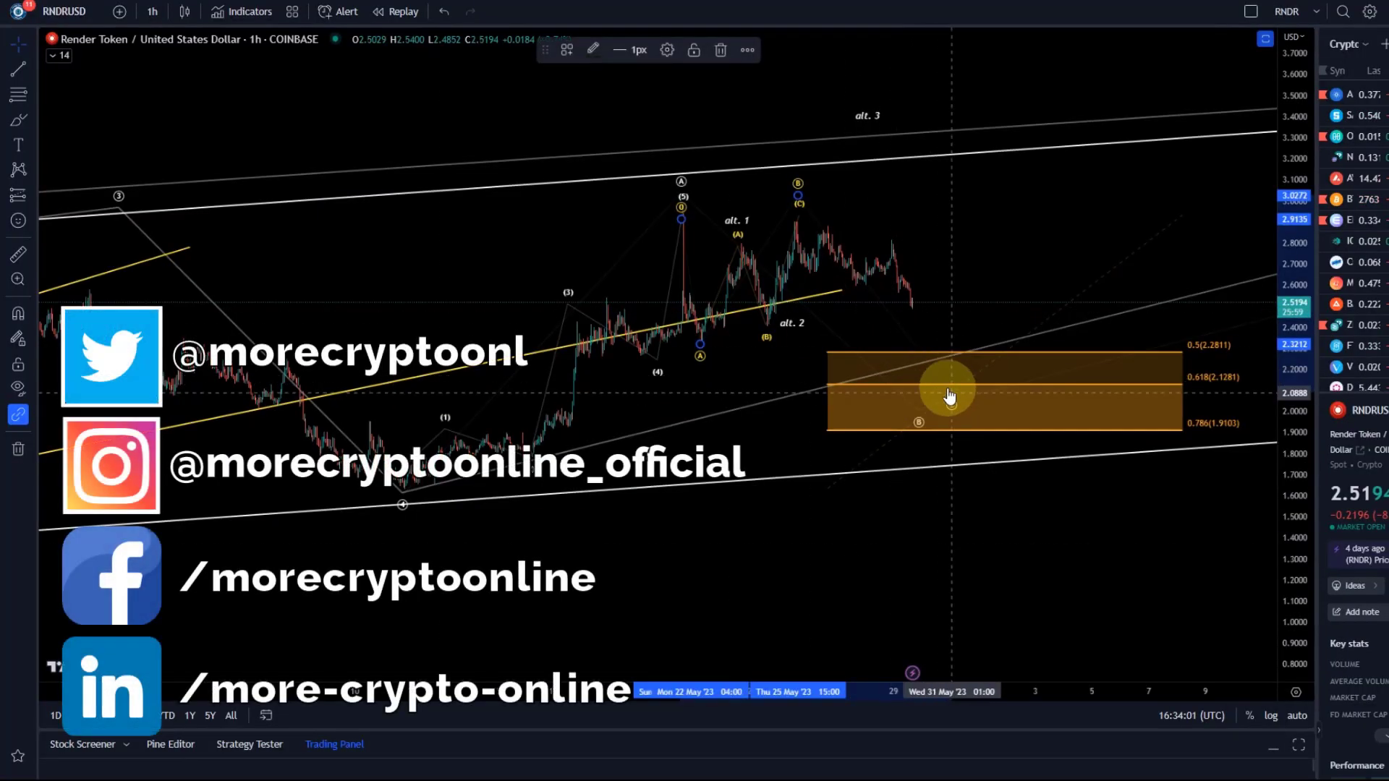
Step: Place the yellow wave's C point inside the orange Fibonacci box and nudge the chart left
{"action": "left_click", "coordinate": [942, 393]}
{"action": "mouse_move", "coordinate": [926, 412]}
{"action": "left_mouse_down"}
{"action": "mouse_move", "coordinate": [899, 412]}
{"action": "mouse_move", "coordinate": [936, 418]}
{"action": "left_mouse_up"}
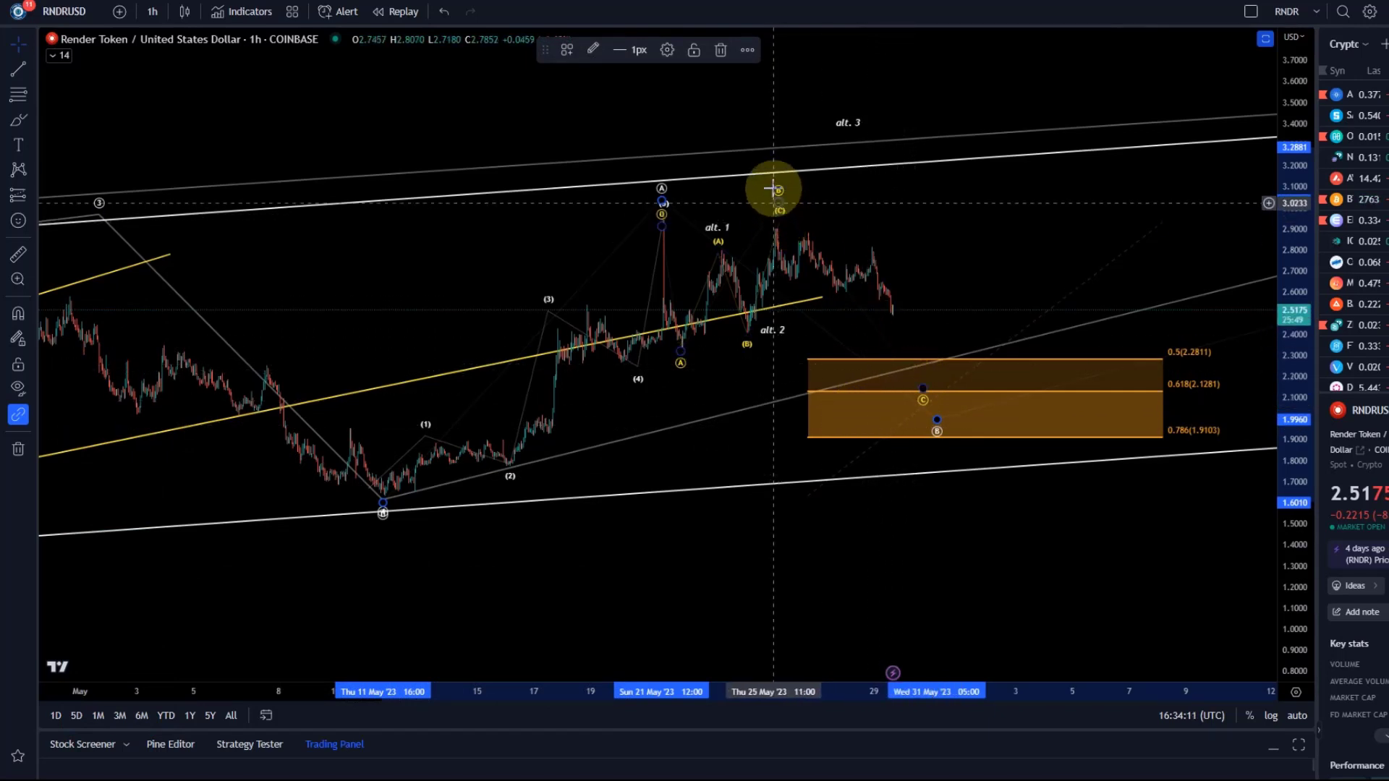
Step: Delete the lower and upper yellow trend lines of the old April rising channel
{"action": "scroll", "coordinate": [862, 318], "scroll_direction": "down", "scroll_amount": 2}
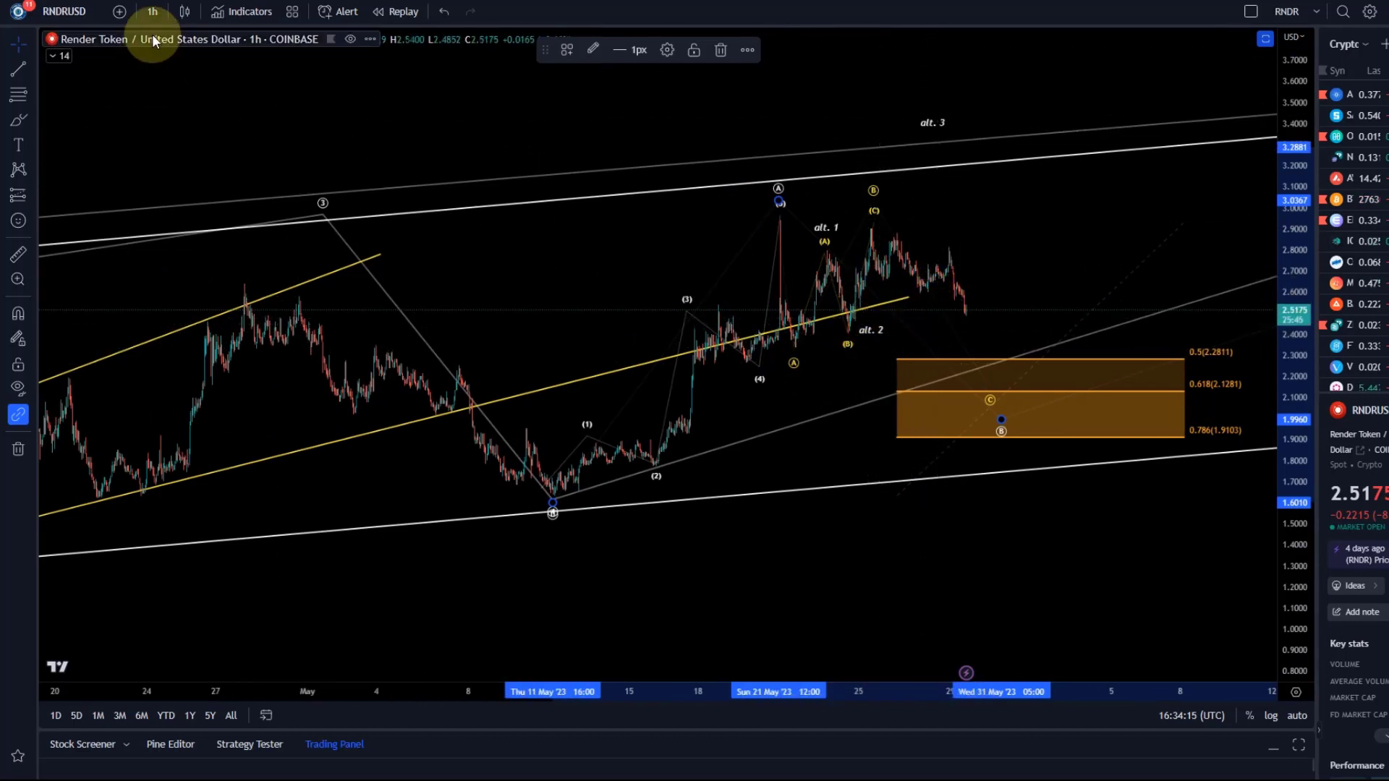
{"action": "scroll", "coordinate": [418, 372], "scroll_direction": "down", "scroll_amount": 2}
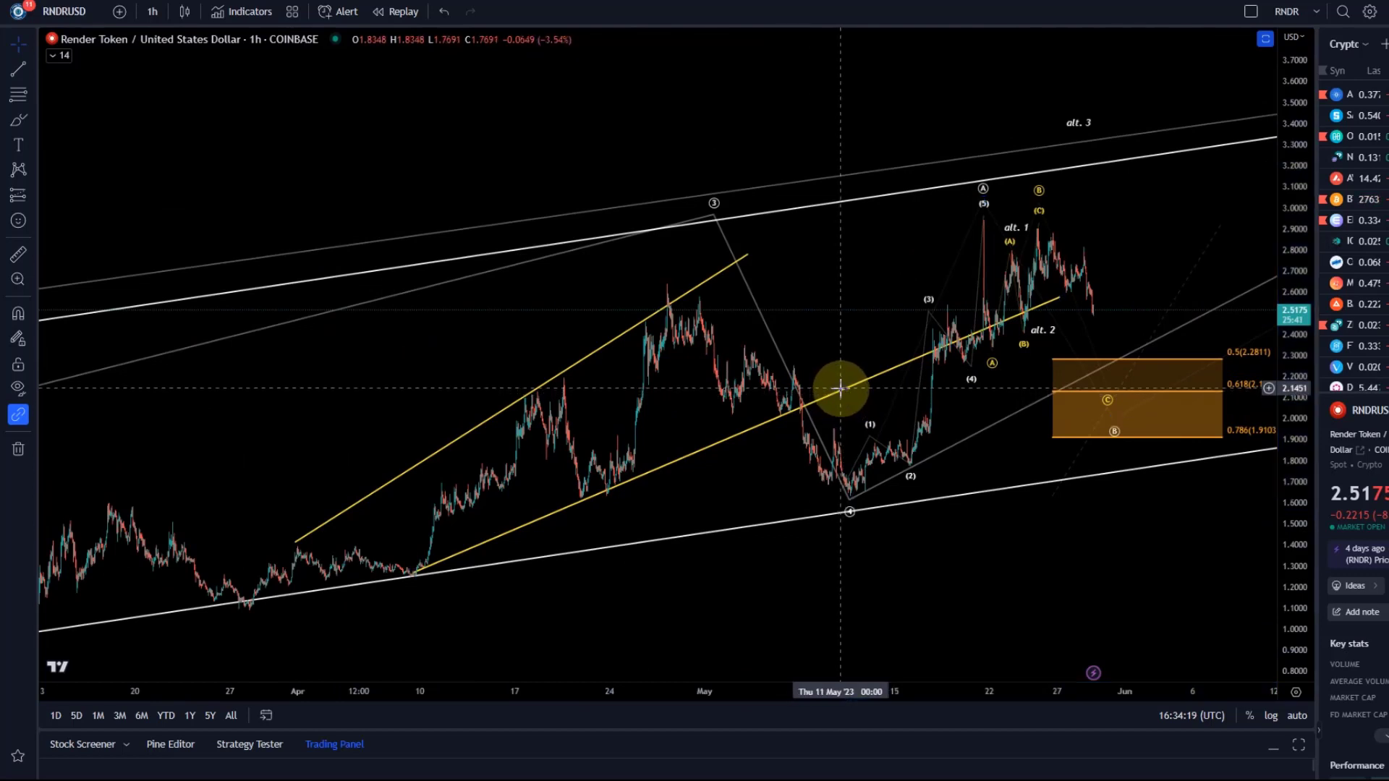
{"action": "left_click", "coordinate": [839, 389]}
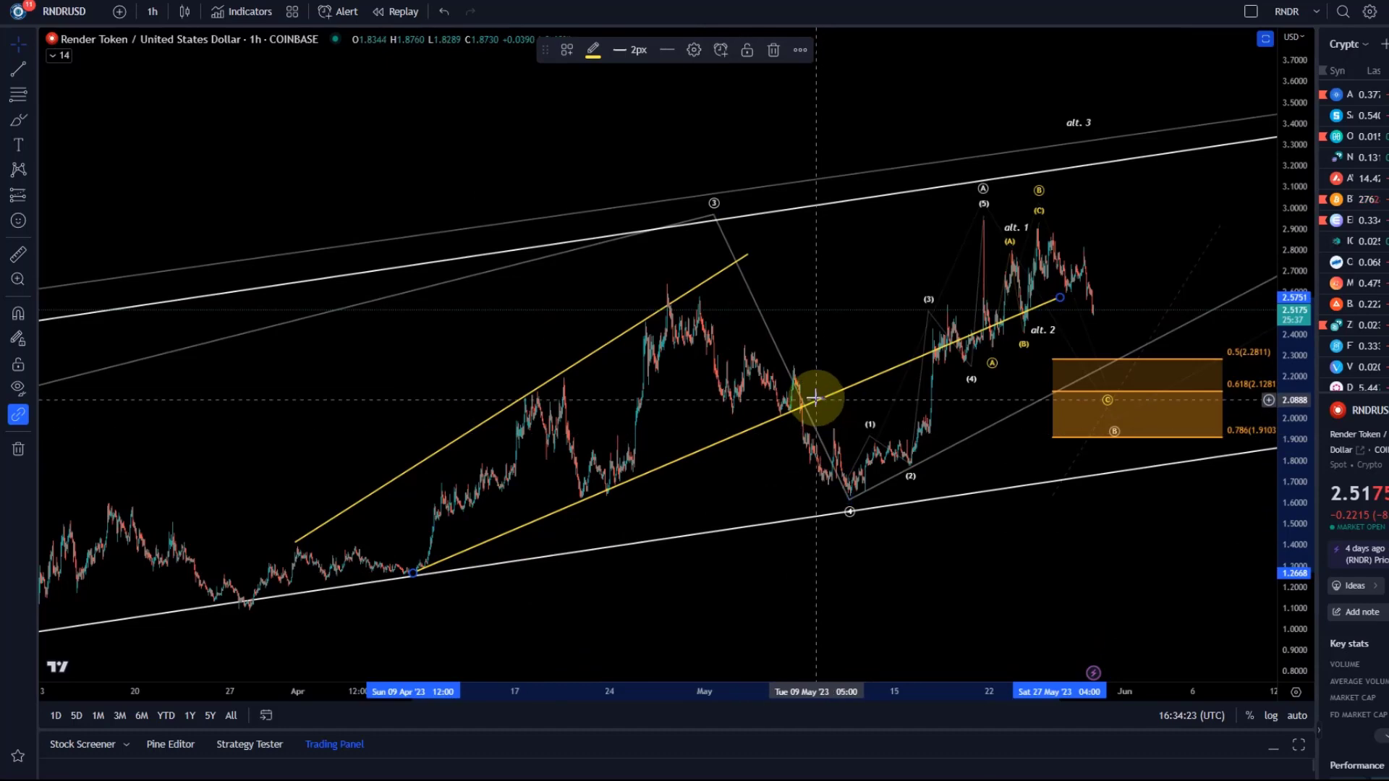
{"action": "key", "text": "Delete"}
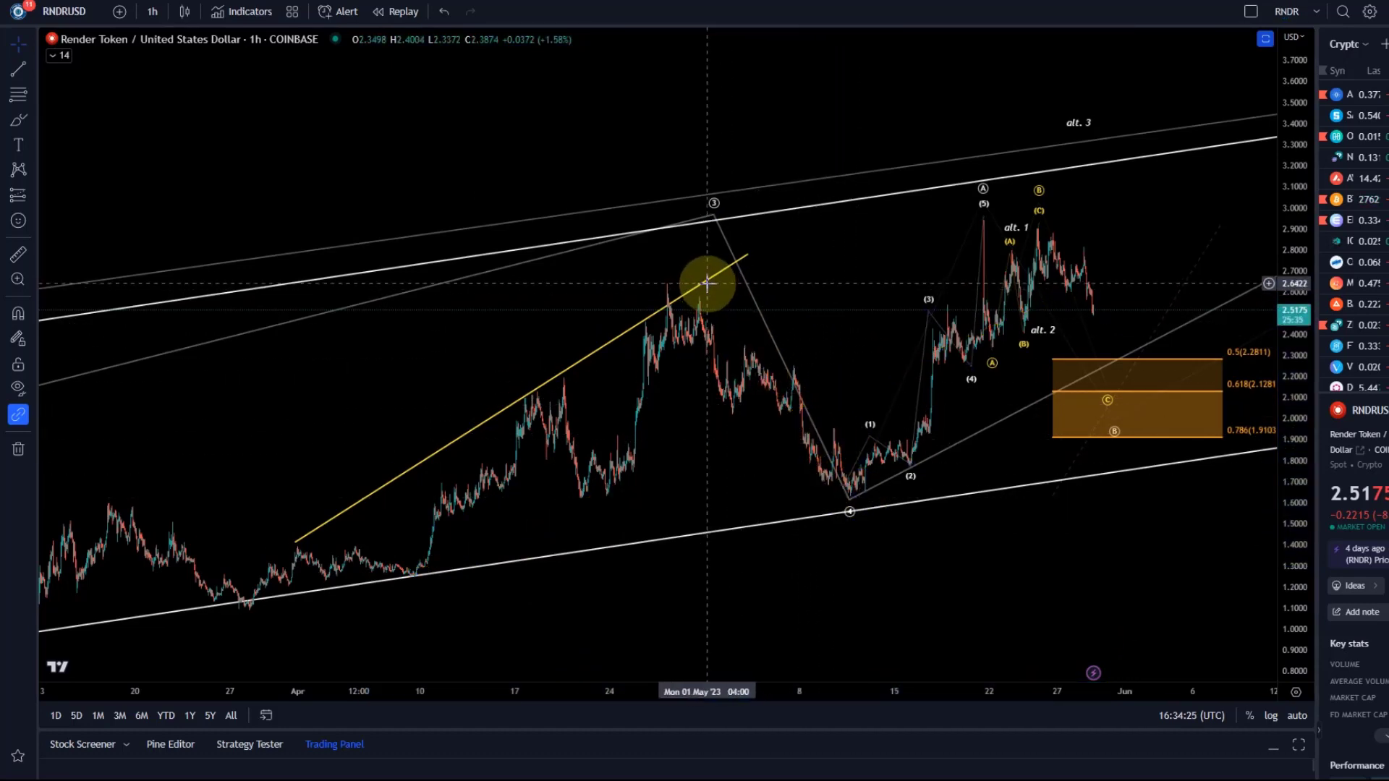
{"action": "left_click", "coordinate": [702, 289]}
{"action": "key", "text": "Delete"}
{"action": "scroll", "coordinate": [823, 374], "scroll_direction": "up", "scroll_amount": 3}
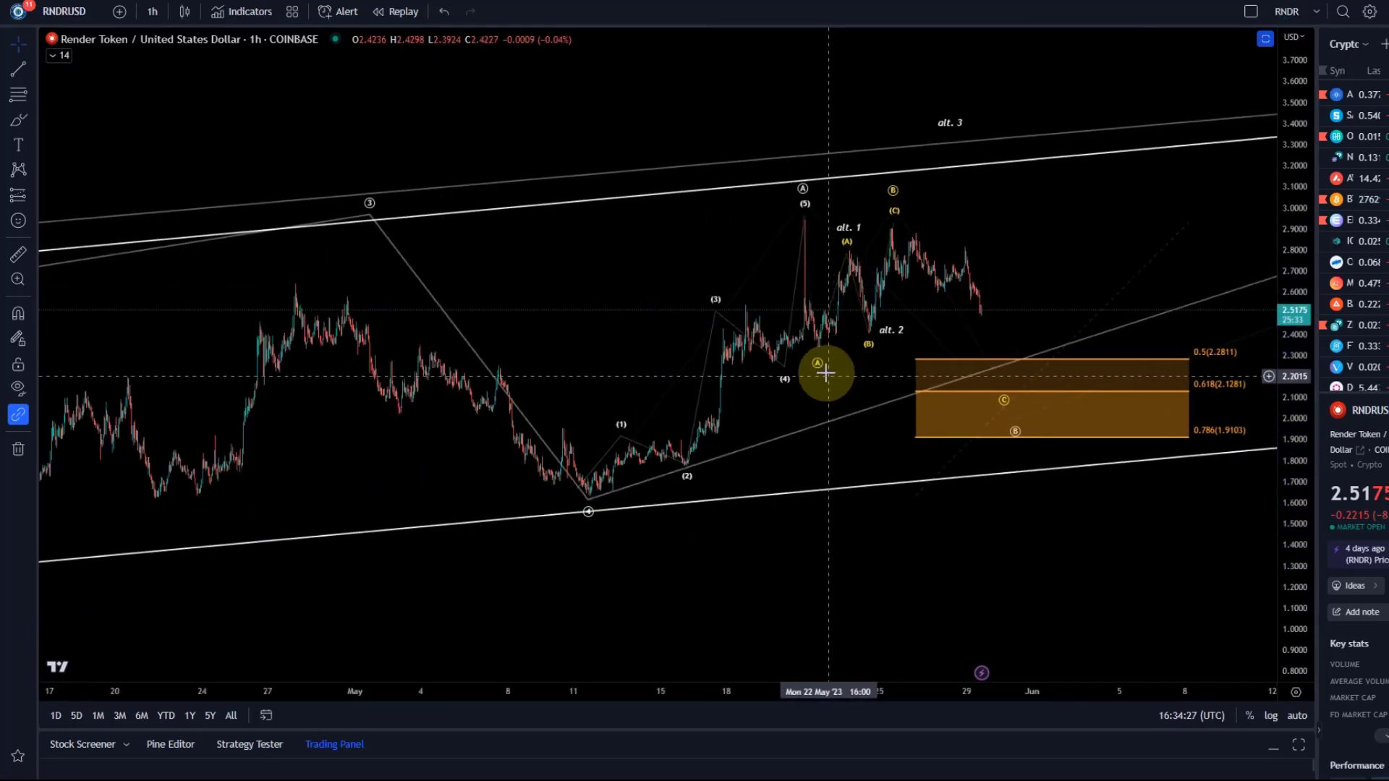
{"action": "scroll", "coordinate": [608, 221], "scroll_direction": "up", "scroll_amount": 2}
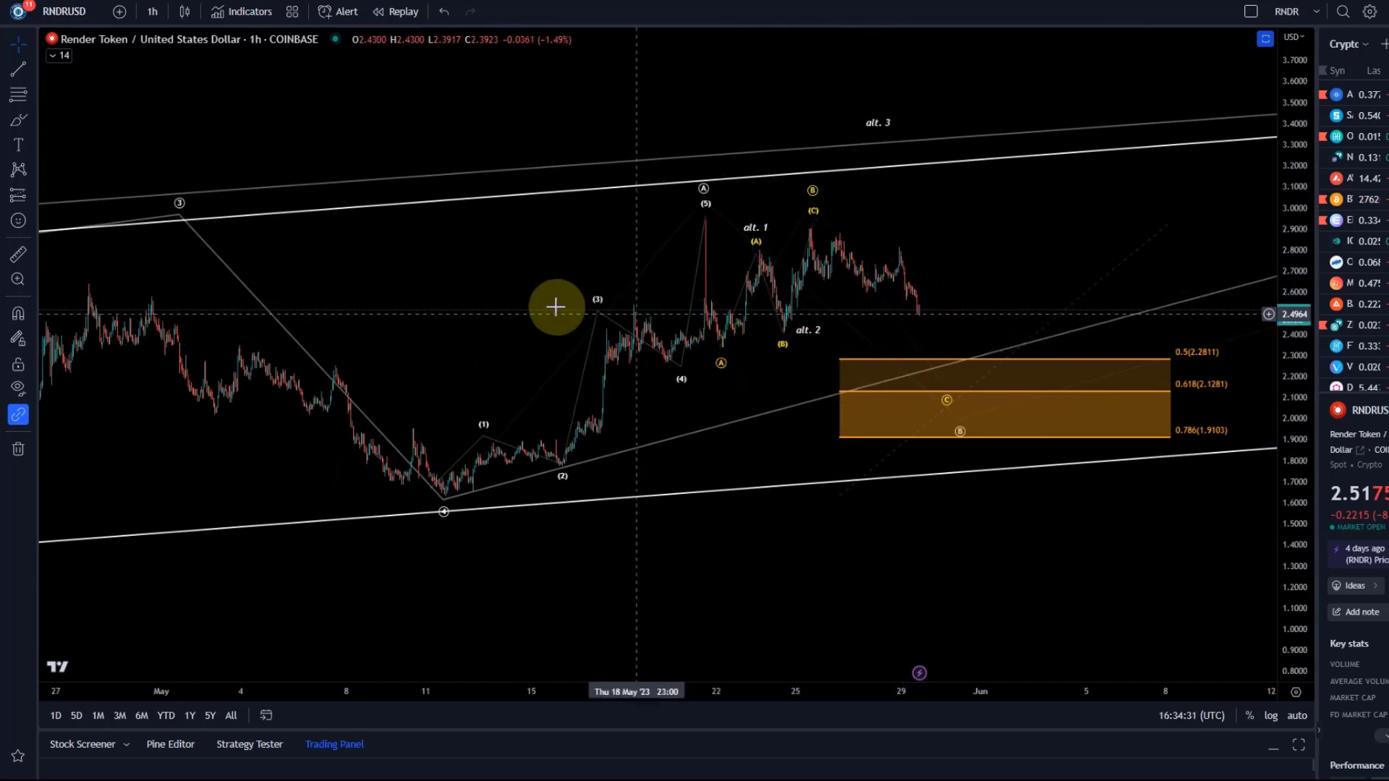
{"action": "left_click", "coordinate": [19, 68]}
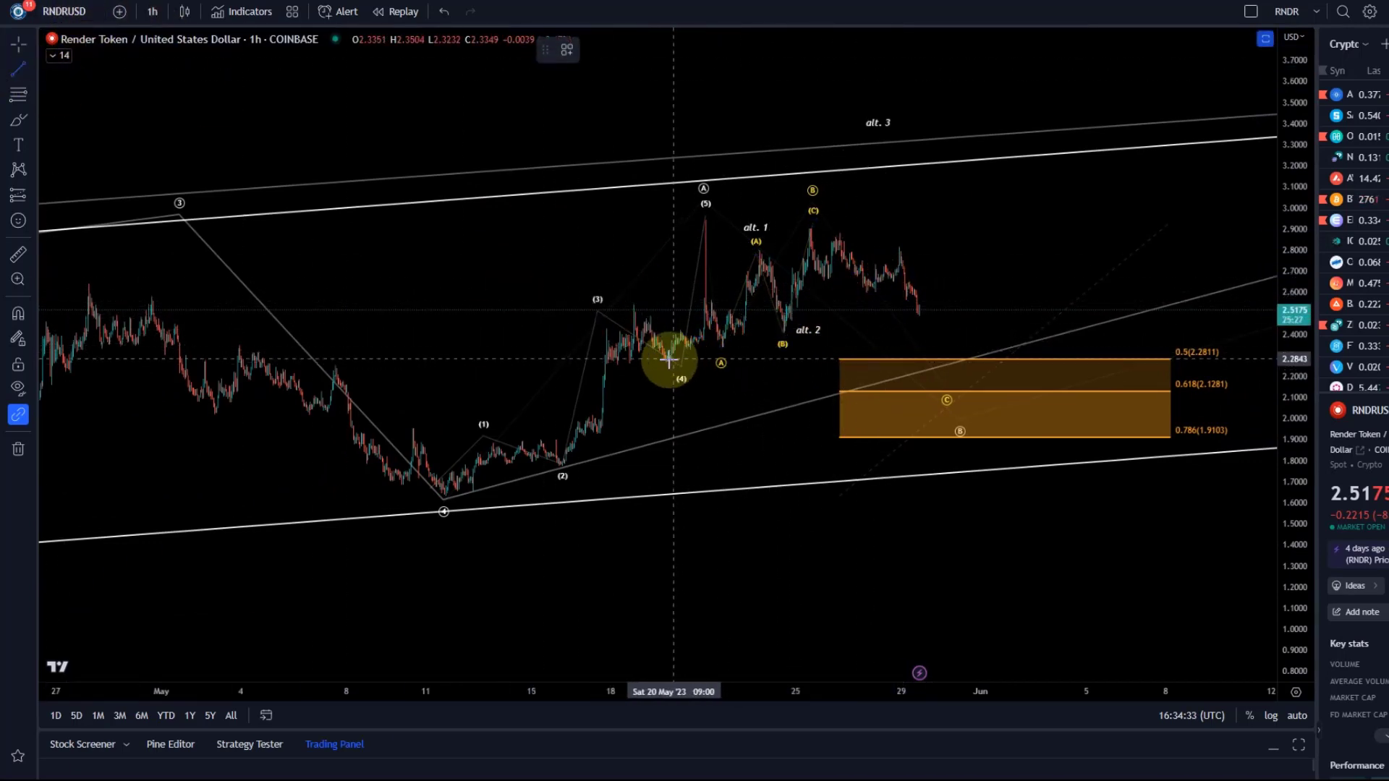
Step: Draw a trend line from the wave (4) low along higher lows past the latest candles
{"action": "left_click", "coordinate": [660, 368]}
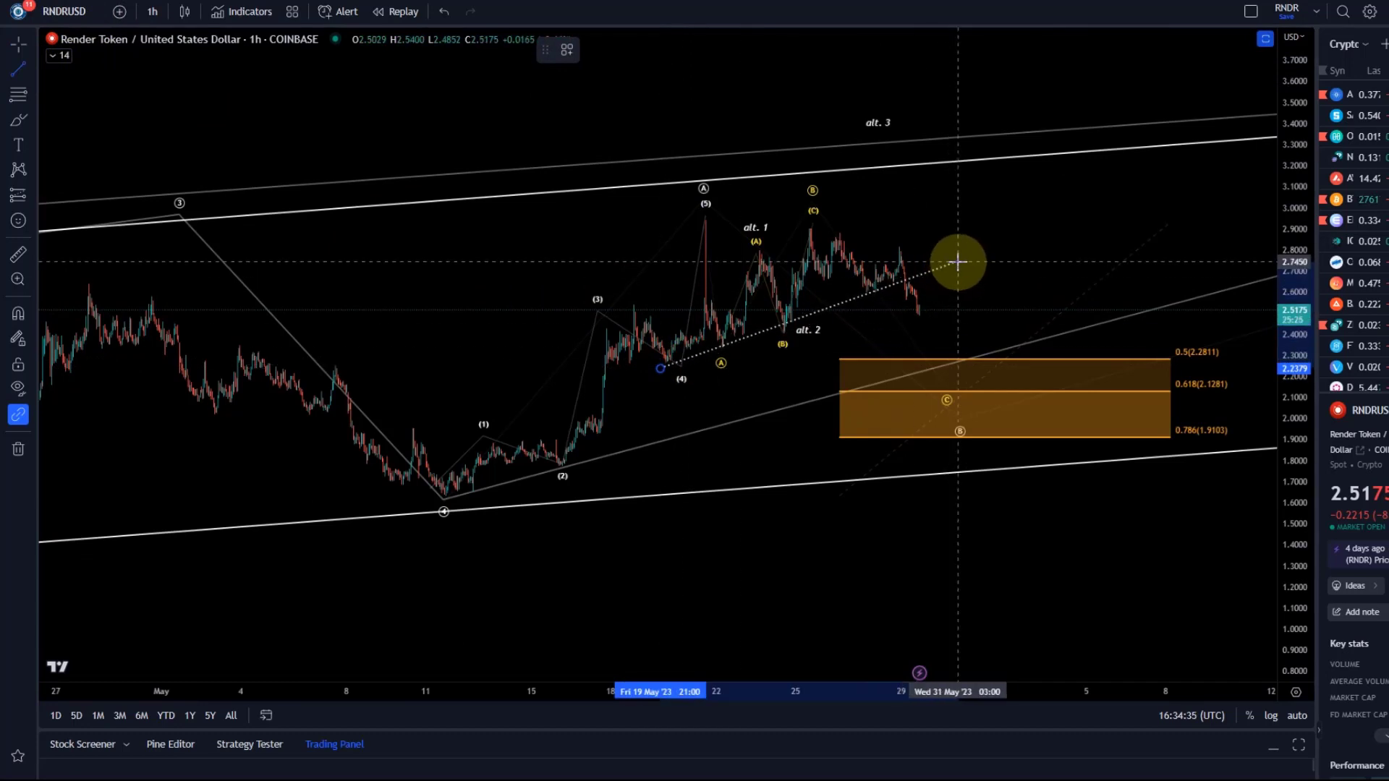
{"action": "left_click", "coordinate": [957, 262]}
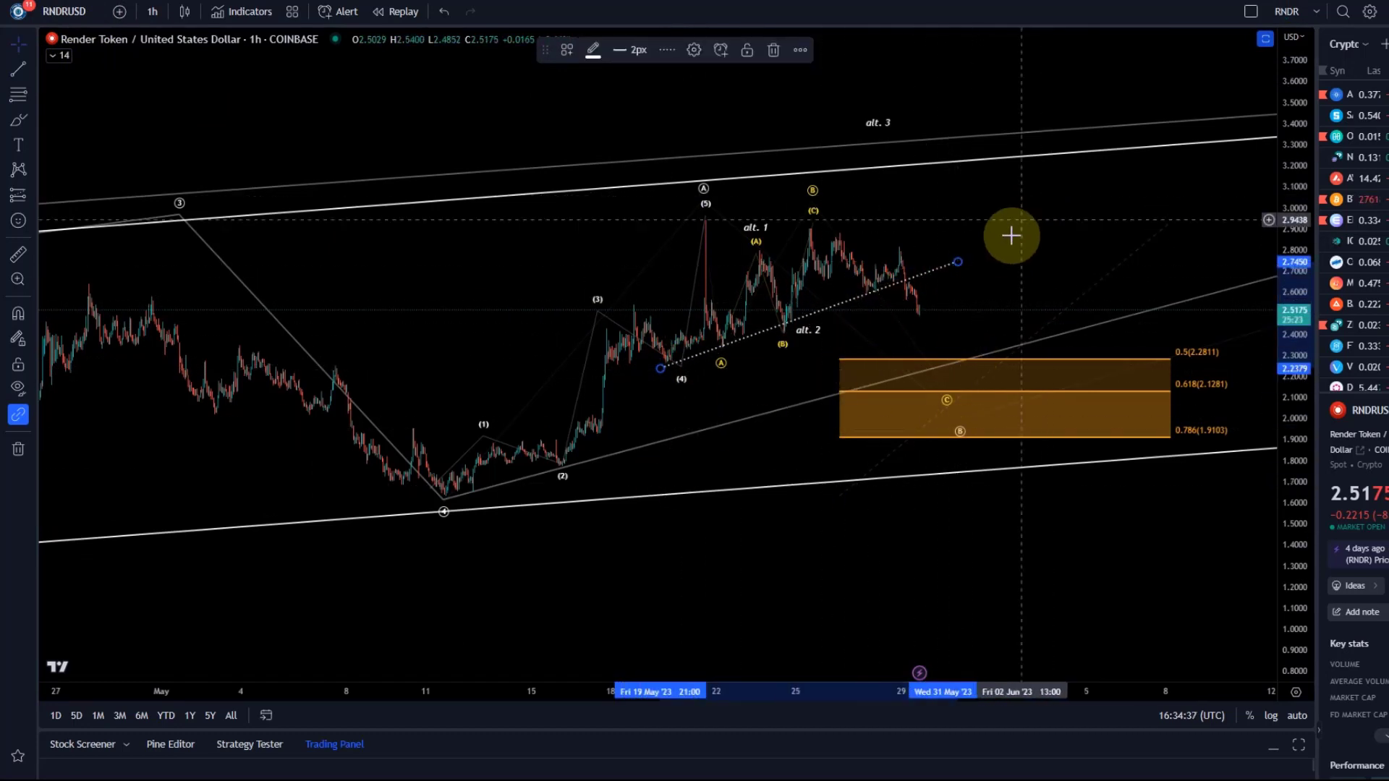
{"action": "scroll", "coordinate": [974, 301], "scroll_direction": "up", "scroll_amount": 1}
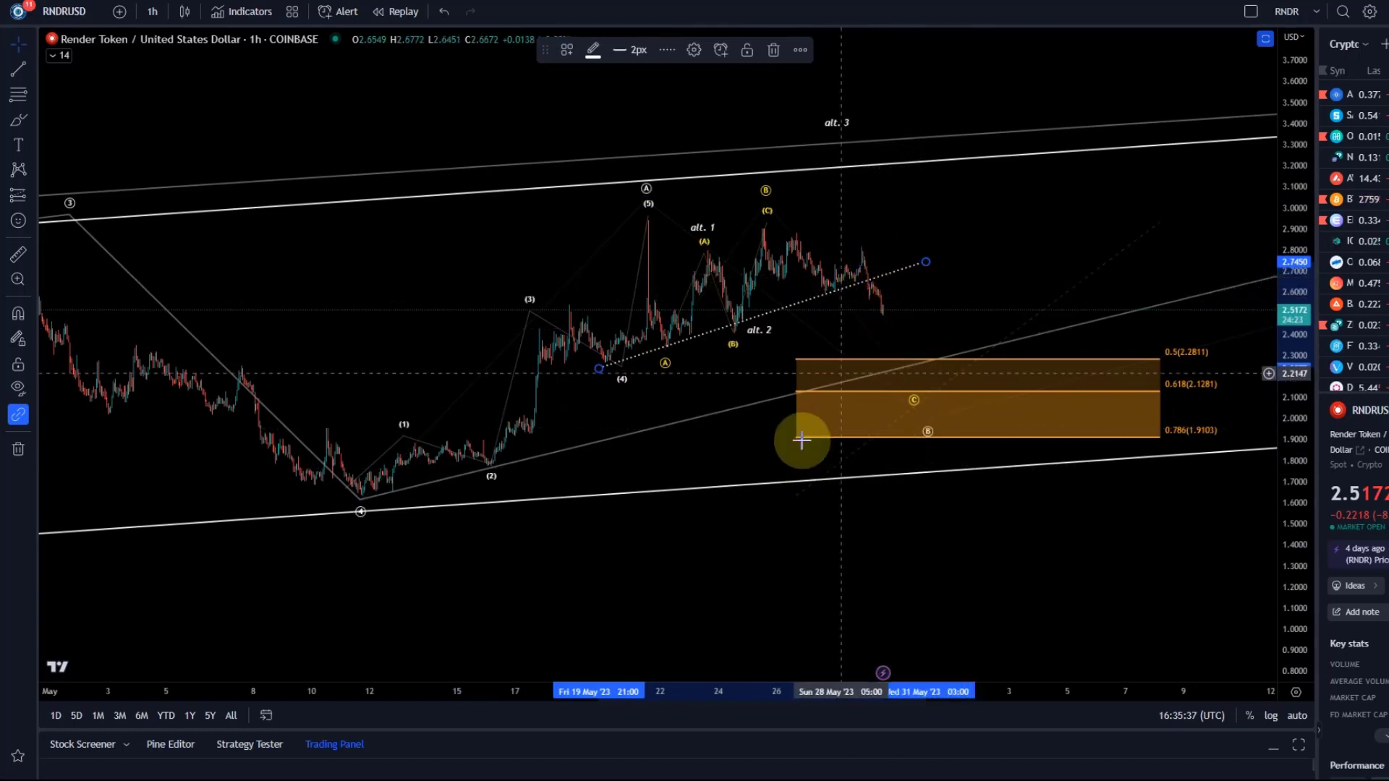
Step: Raise the projection's wave 5 handle to the upper channel line, peaking near 3.73
{"action": "scroll", "coordinate": [939, 348], "scroll_direction": "down", "scroll_amount": 3}
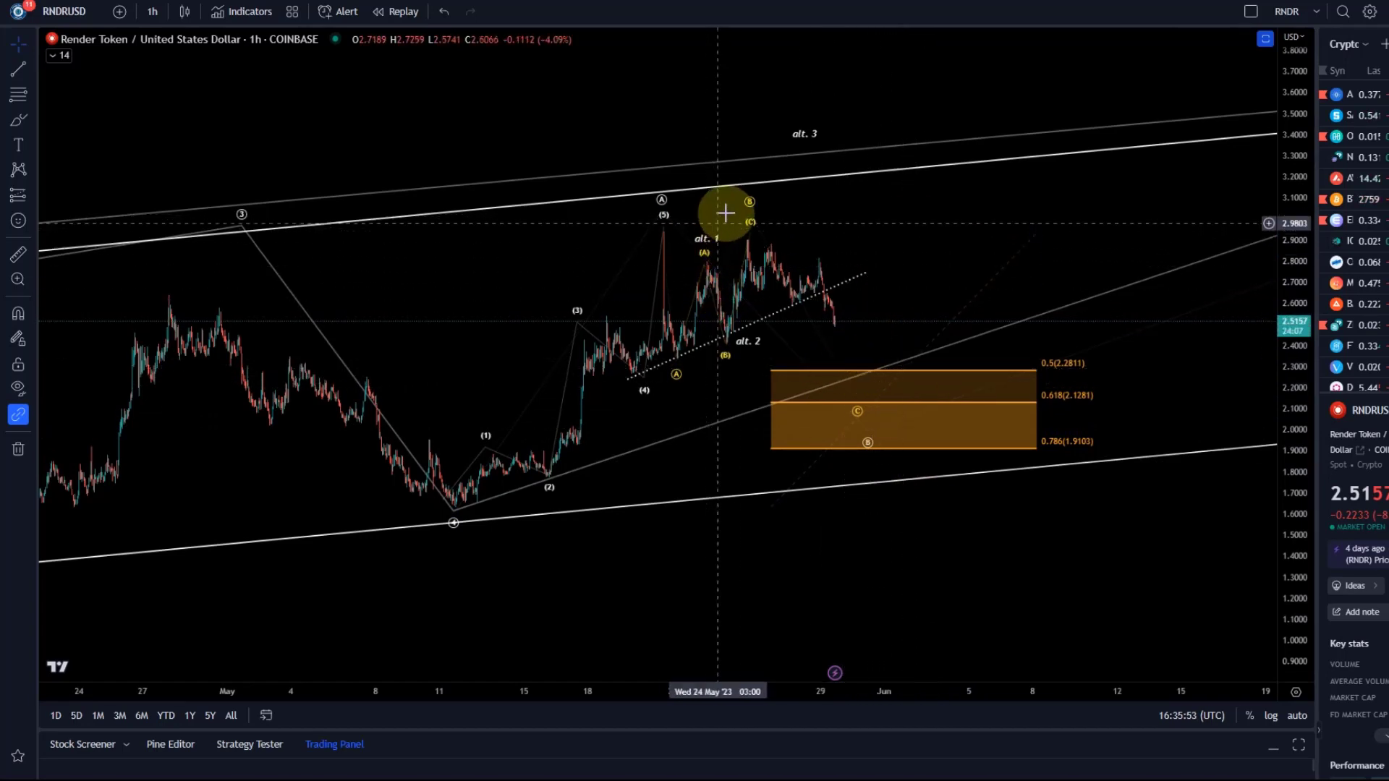
{"action": "scroll", "coordinate": [775, 186], "scroll_direction": "down", "scroll_amount": 2}
{"action": "scroll", "coordinate": [841, 225], "scroll_direction": "down", "scroll_amount": 2}
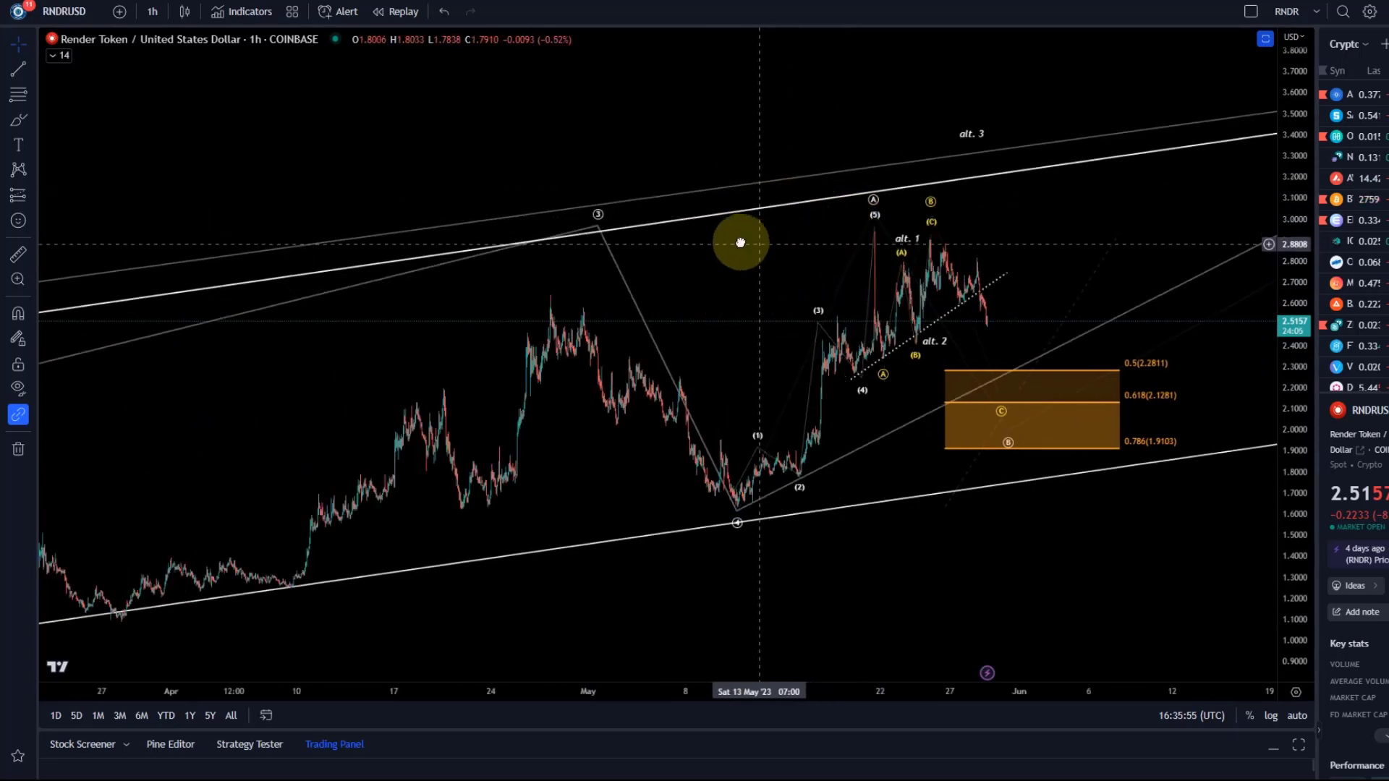
{"action": "left_click_drag", "start_coordinate": [756, 242], "coordinate": [437, 295]}
{"action": "scroll", "coordinate": [1205, 211], "scroll_direction": "down", "scroll_amount": 1}
{"action": "mouse_move", "coordinate": [1194, 175]}
{"action": "left_mouse_down"}
{"action": "mouse_move", "coordinate": [1139, 153]}
{"action": "mouse_move", "coordinate": [1181, 162]}
{"action": "mouse_move", "coordinate": [1165, 115]}
{"action": "mouse_move", "coordinate": [1192, 119]}
{"action": "left_mouse_up"}
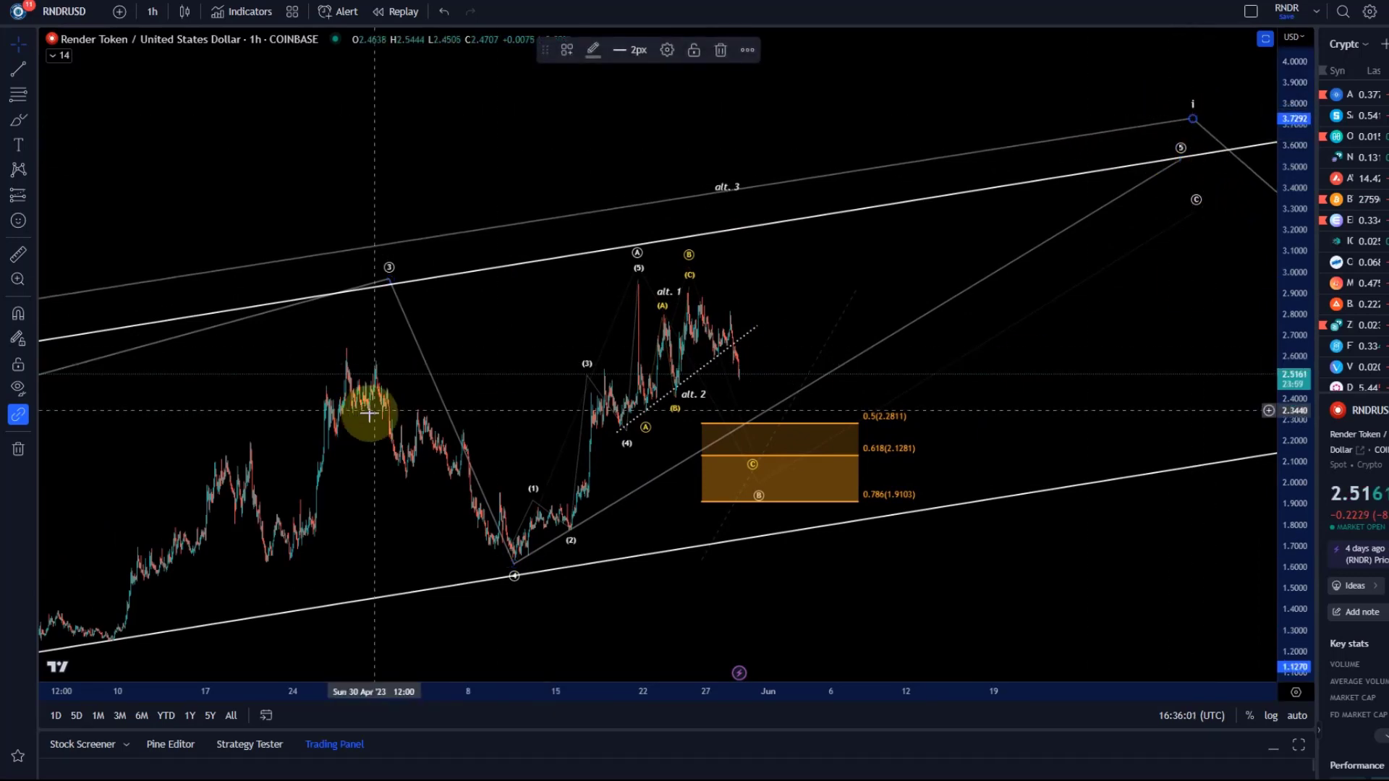
Step: Brush a red path dipping into the Fibonacci box toward 3.4, circling the A peak and B mark
{"action": "left_click", "coordinate": [20, 120]}
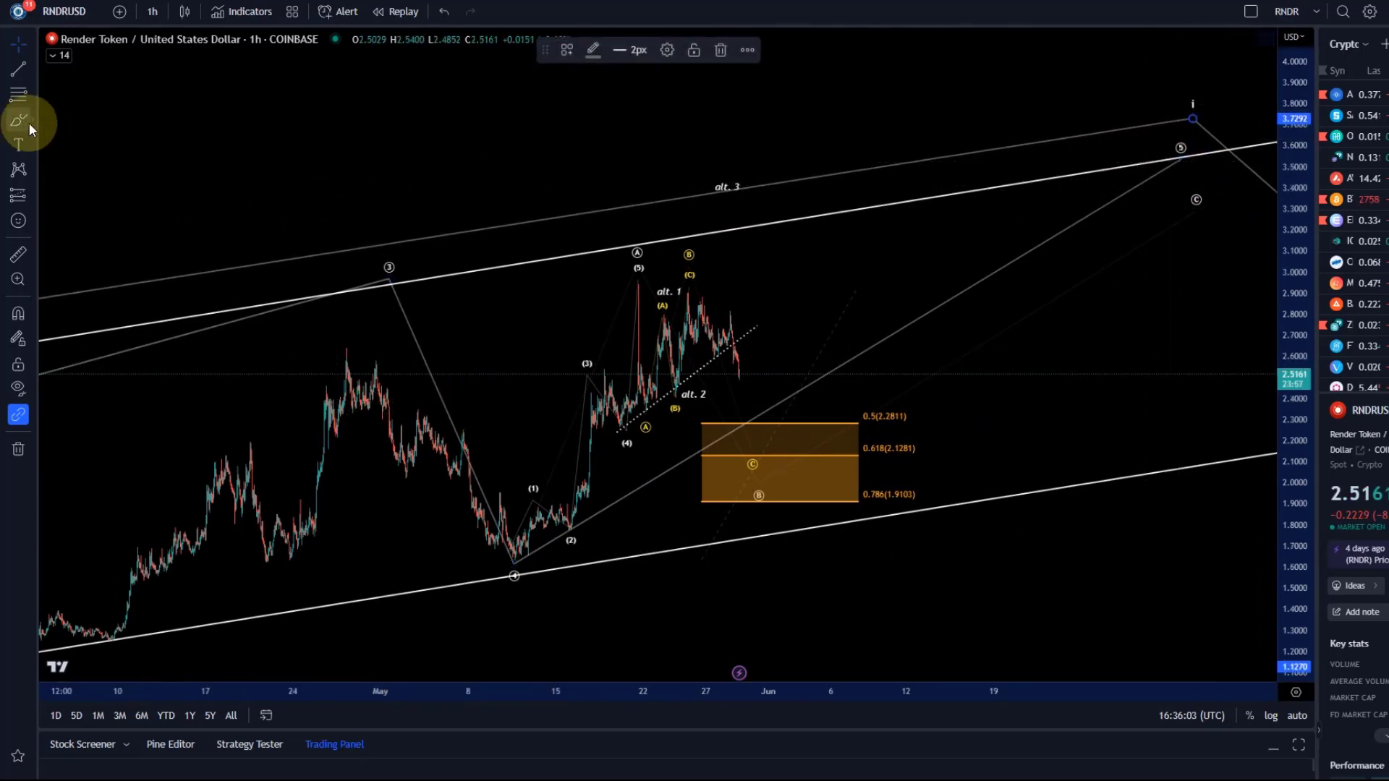
{"action": "mouse_move", "coordinate": [502, 568]}
{"action": "left_mouse_down"}
{"action": "mouse_move", "coordinate": [607, 369]}
{"action": "mouse_move", "coordinate": [643, 248]}
{"action": "left_mouse_up"}
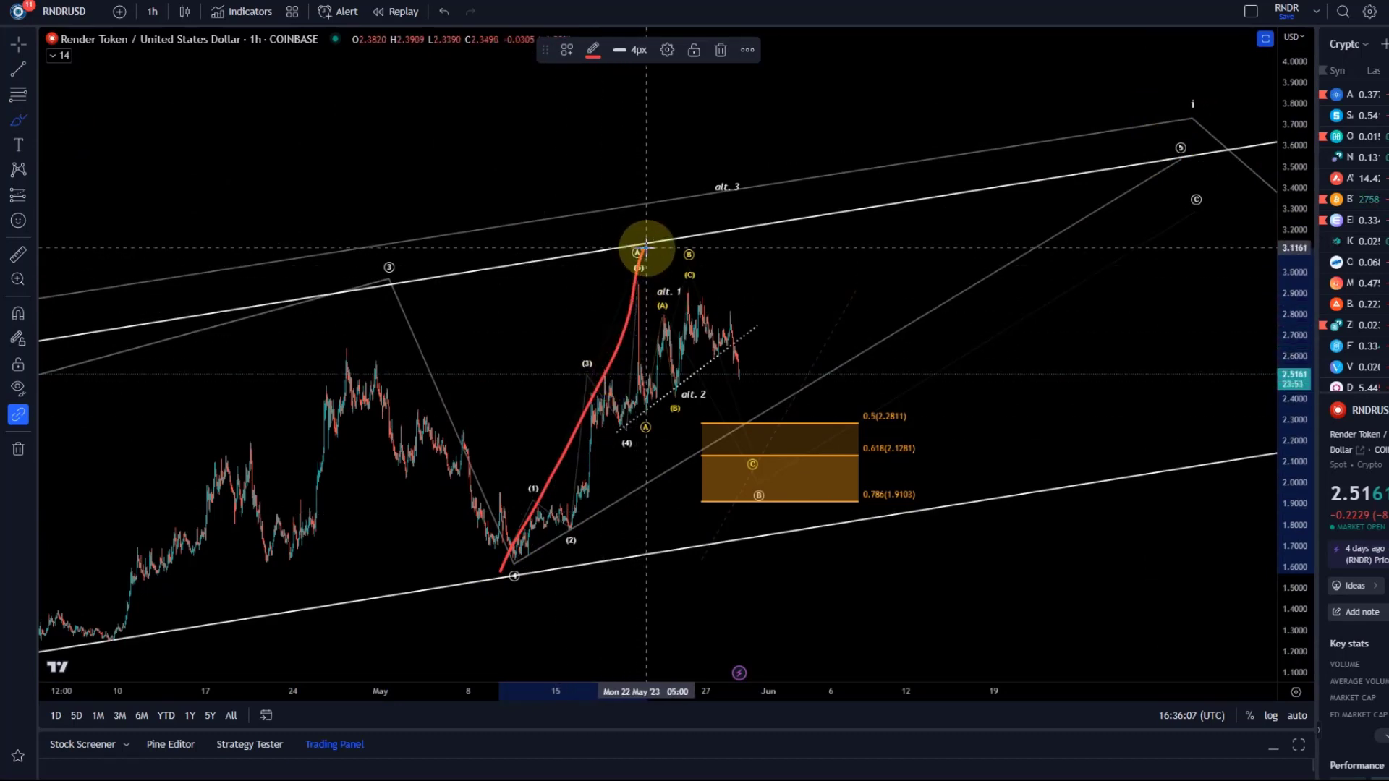
{"action": "mouse_move", "coordinate": [648, 248]}
{"action": "left_mouse_down"}
{"action": "mouse_move", "coordinate": [673, 289]}
{"action": "mouse_move", "coordinate": [675, 428]}
{"action": "left_mouse_up"}
{"action": "left_click", "coordinate": [446, 18]}
{"action": "mouse_move", "coordinate": [504, 570]}
{"action": "left_mouse_down"}
{"action": "mouse_move", "coordinate": [619, 285]}
{"action": "mouse_move", "coordinate": [636, 405]}
{"action": "mouse_move", "coordinate": [656, 413]}
{"action": "mouse_move", "coordinate": [713, 293]}
{"action": "mouse_move", "coordinate": [782, 464]}
{"action": "left_mouse_up"}
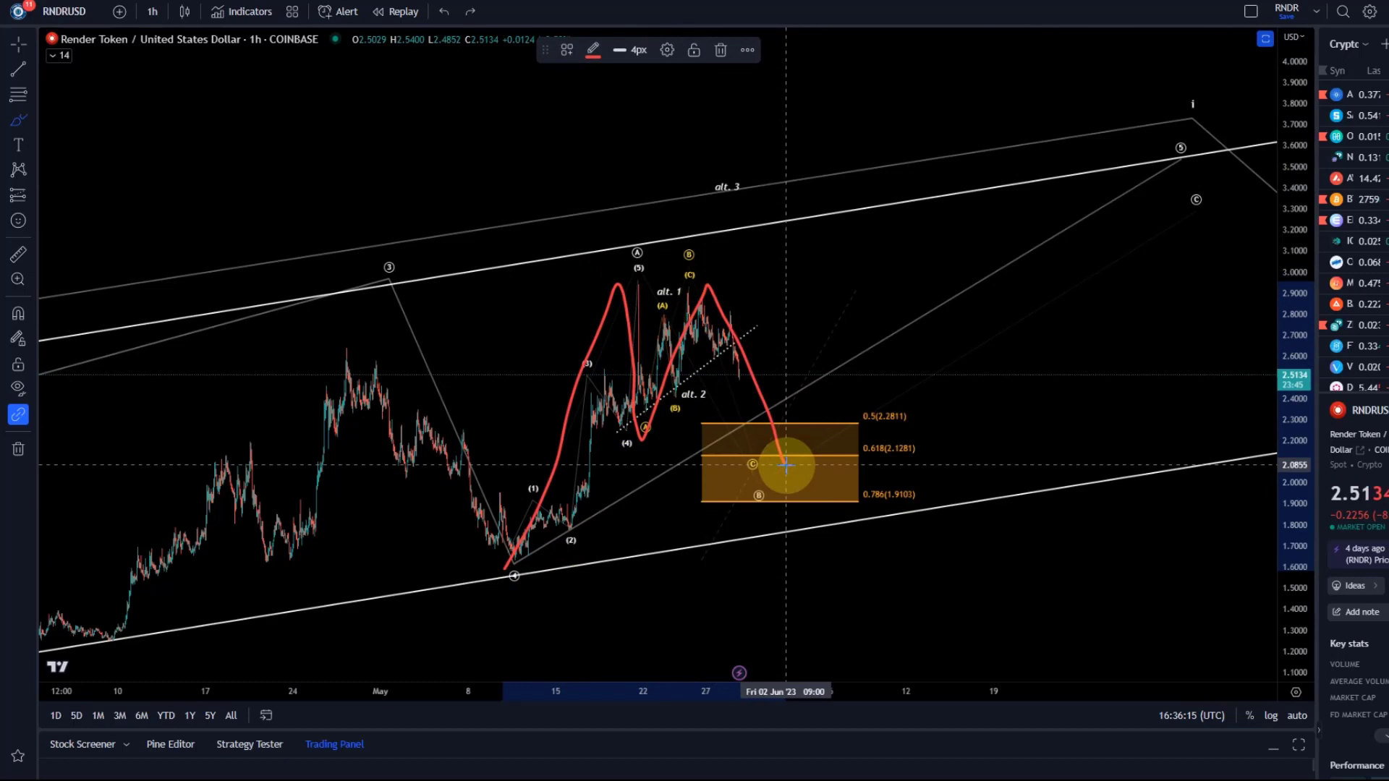
{"action": "mouse_move", "coordinate": [591, 264]}
{"action": "left_mouse_down"}
{"action": "mouse_move", "coordinate": [660, 280]}
{"action": "mouse_move", "coordinate": [632, 223]}
{"action": "mouse_move", "coordinate": [608, 251]}
{"action": "left_mouse_up"}
{"action": "mouse_move", "coordinate": [772, 472]}
{"action": "left_mouse_down"}
{"action": "mouse_move", "coordinate": [756, 475]}
{"action": "mouse_move", "coordinate": [753, 549]}
{"action": "mouse_move", "coordinate": [800, 443]}
{"action": "mouse_move", "coordinate": [1118, 177]}
{"action": "left_mouse_up"}
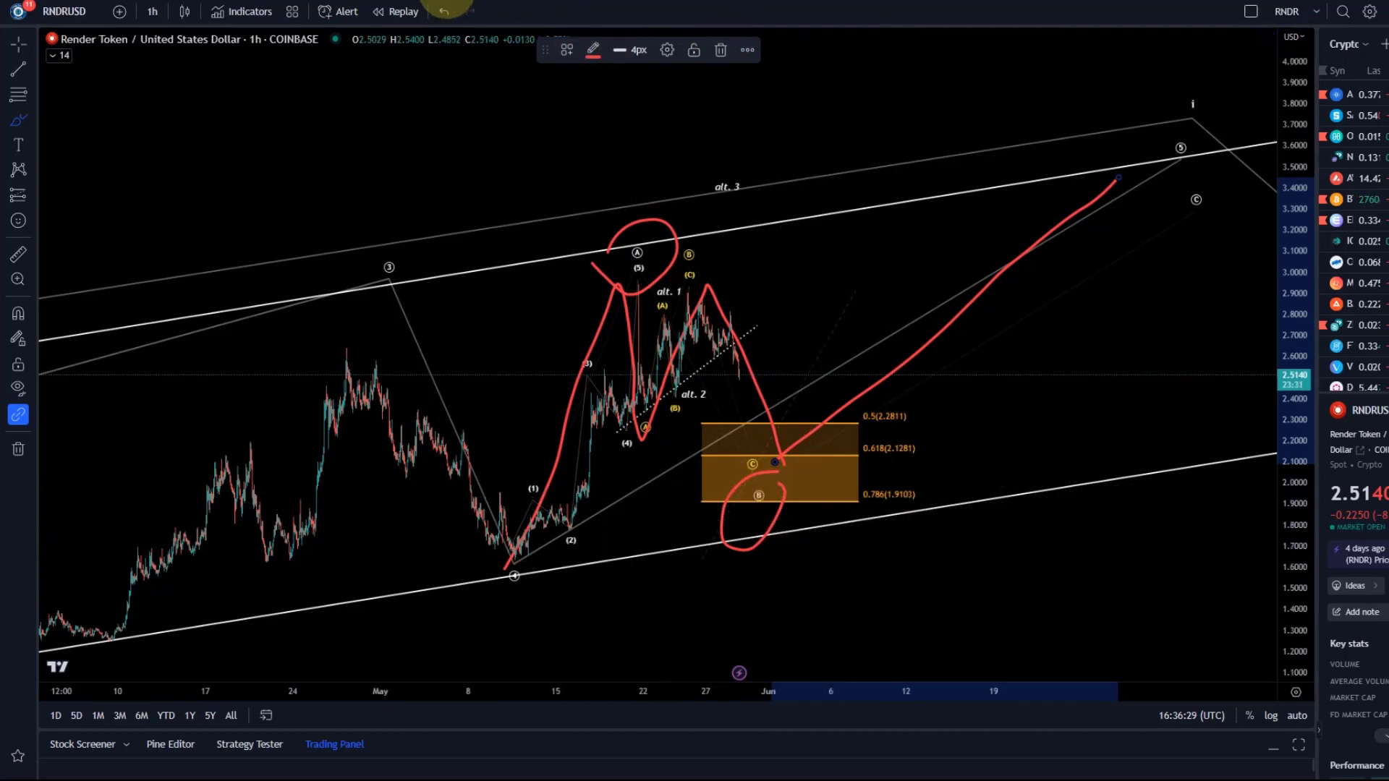
Step: Undo the red brush strokes twice and re-centre the chart on the recent candles
{"action": "left_click", "coordinate": [449, 21]}
{"action": "left_click", "coordinate": [448, 21]}
{"action": "left_click", "coordinate": [449, 20]}
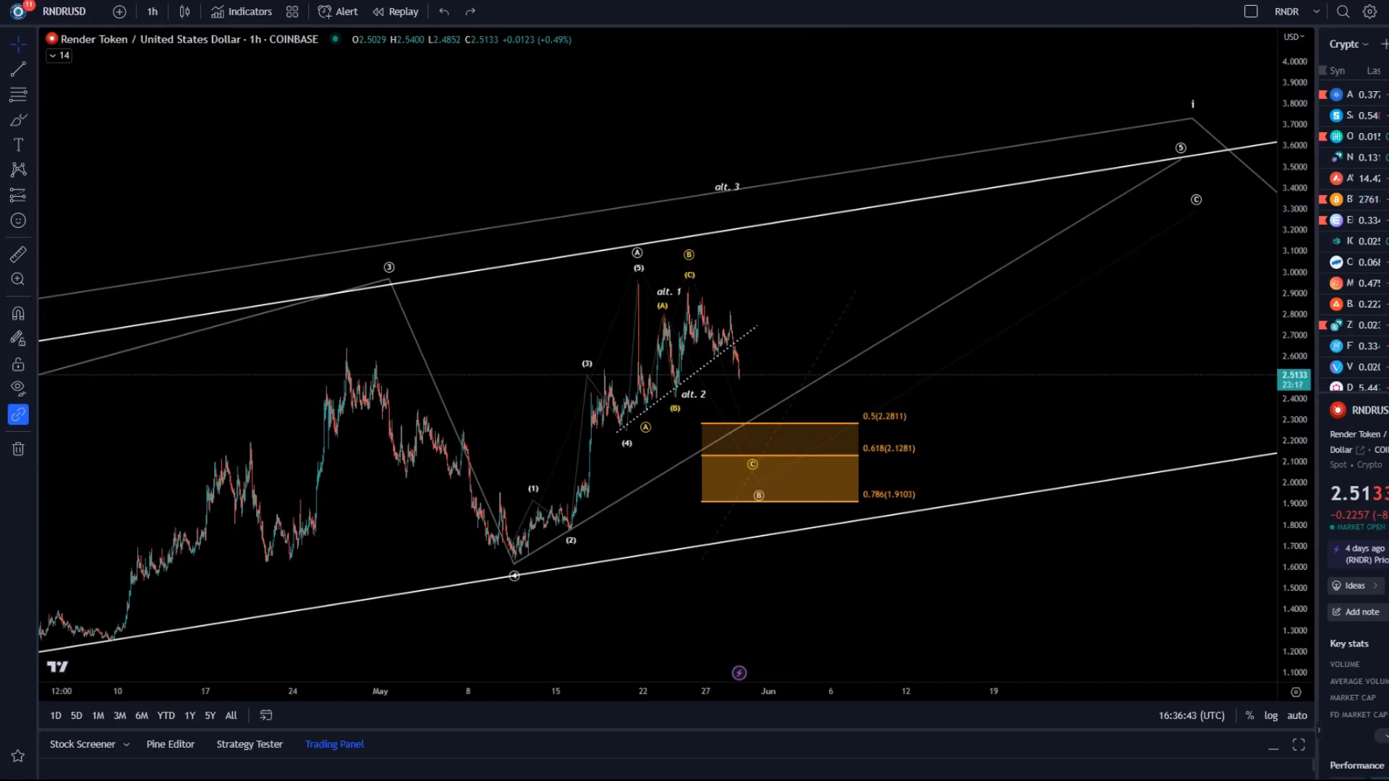
{"action": "left_click_drag", "start_coordinate": [604, 314], "coordinate": [946, 306]}
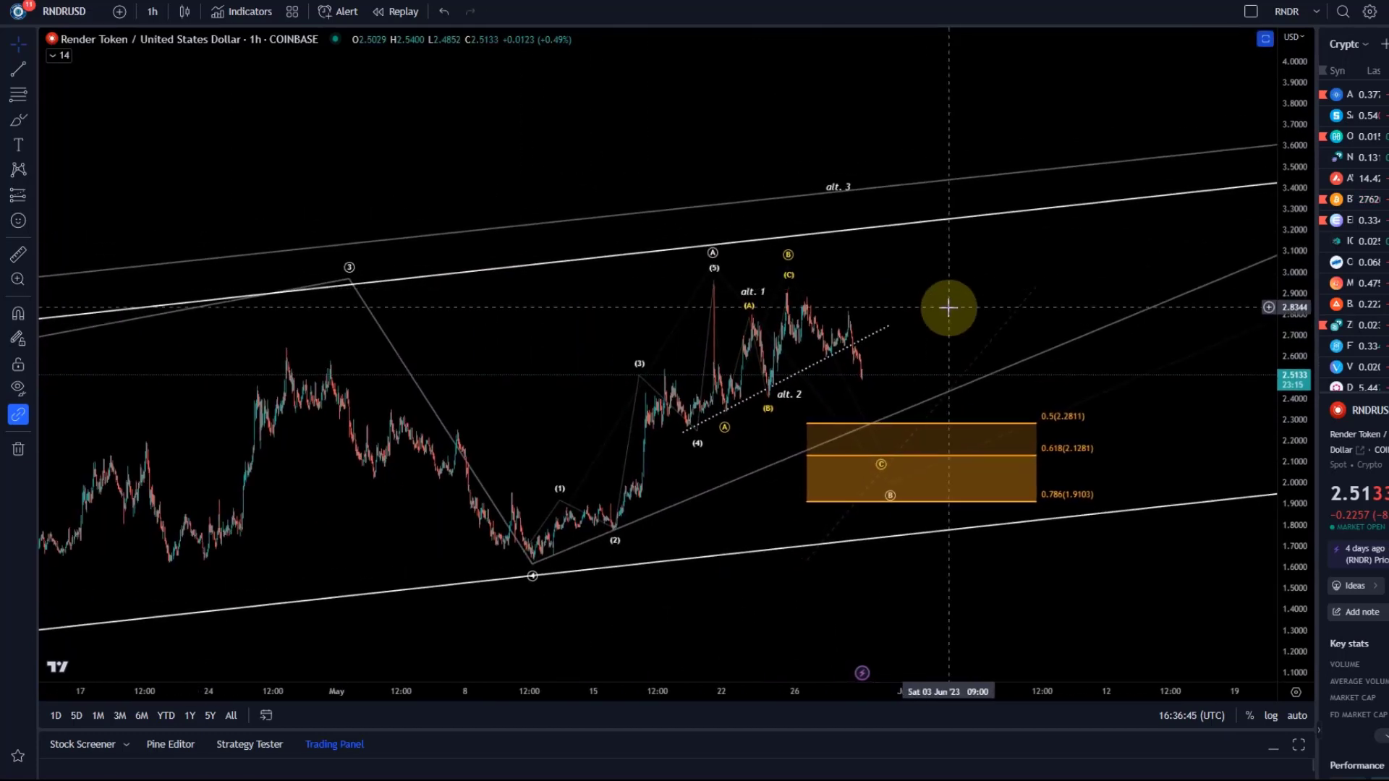
{"action": "scroll", "coordinate": [805, 362], "scroll_direction": "up", "scroll_amount": 3}
{"action": "scroll", "coordinate": [766, 297], "scroll_direction": "down", "scroll_amount": 2}
{"action": "scroll", "coordinate": [651, 347], "scroll_direction": "up", "scroll_amount": 3}
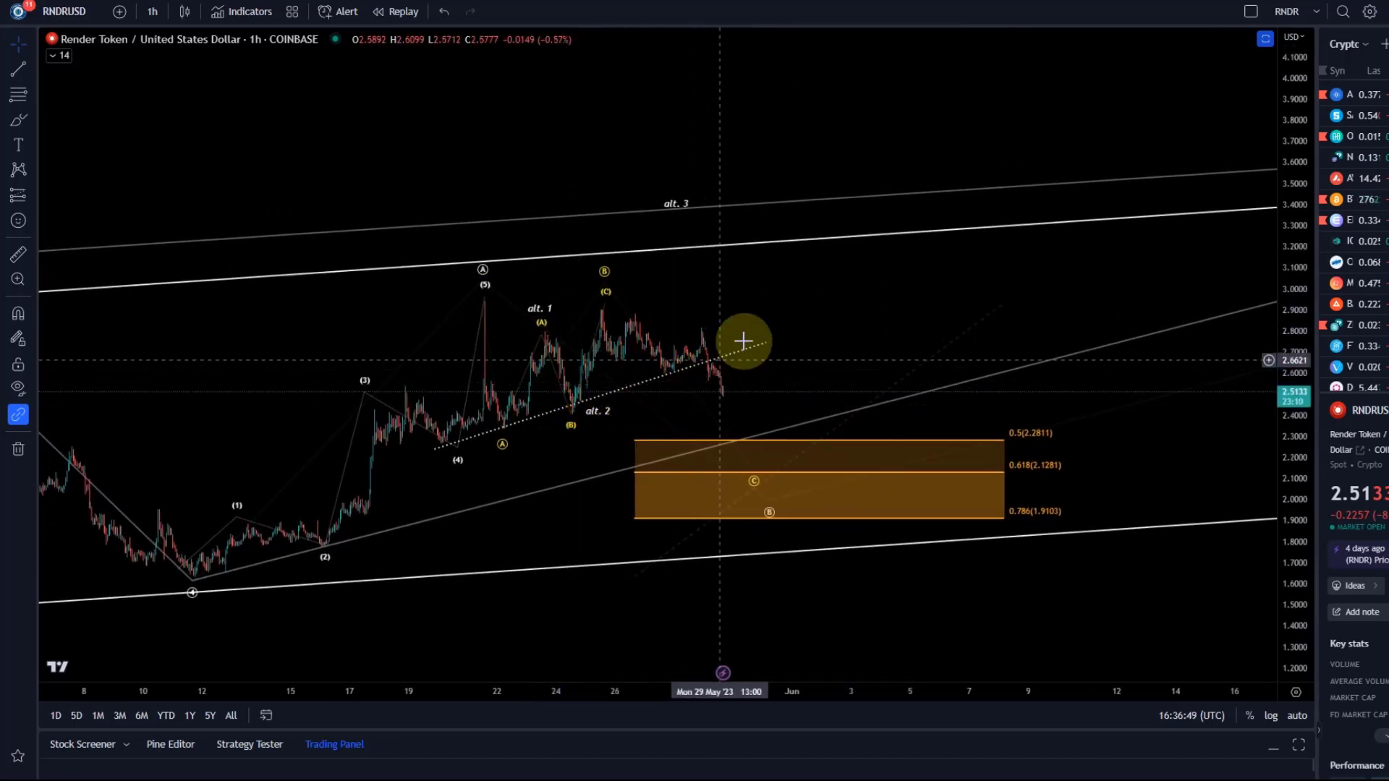
{"action": "left_click_drag", "start_coordinate": [805, 307], "coordinate": [887, 325]}
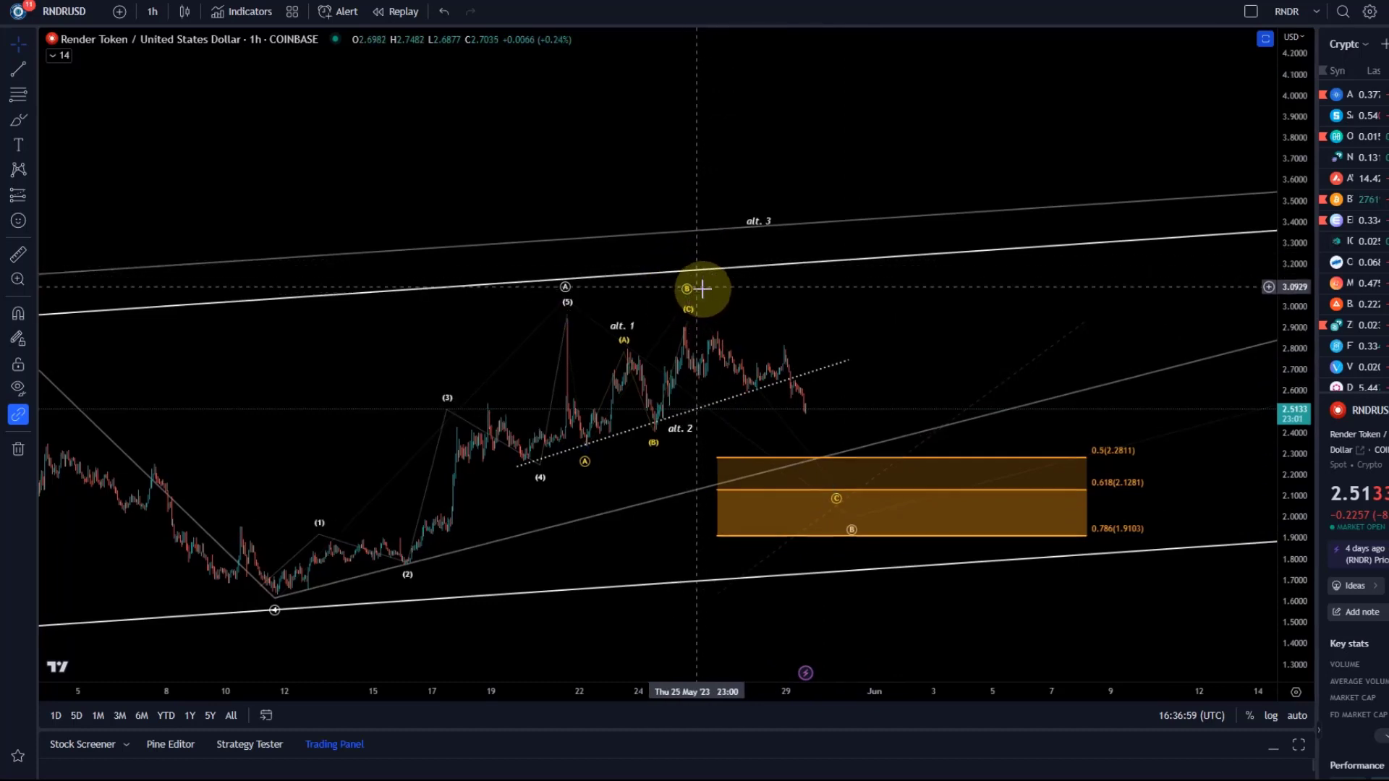
Step: Draw an Elliott wave from the (5) peak through the (X) high into the orange zone
{"action": "left_click", "coordinate": [26, 177]}
{"action": "left_click", "coordinate": [208, 451]}
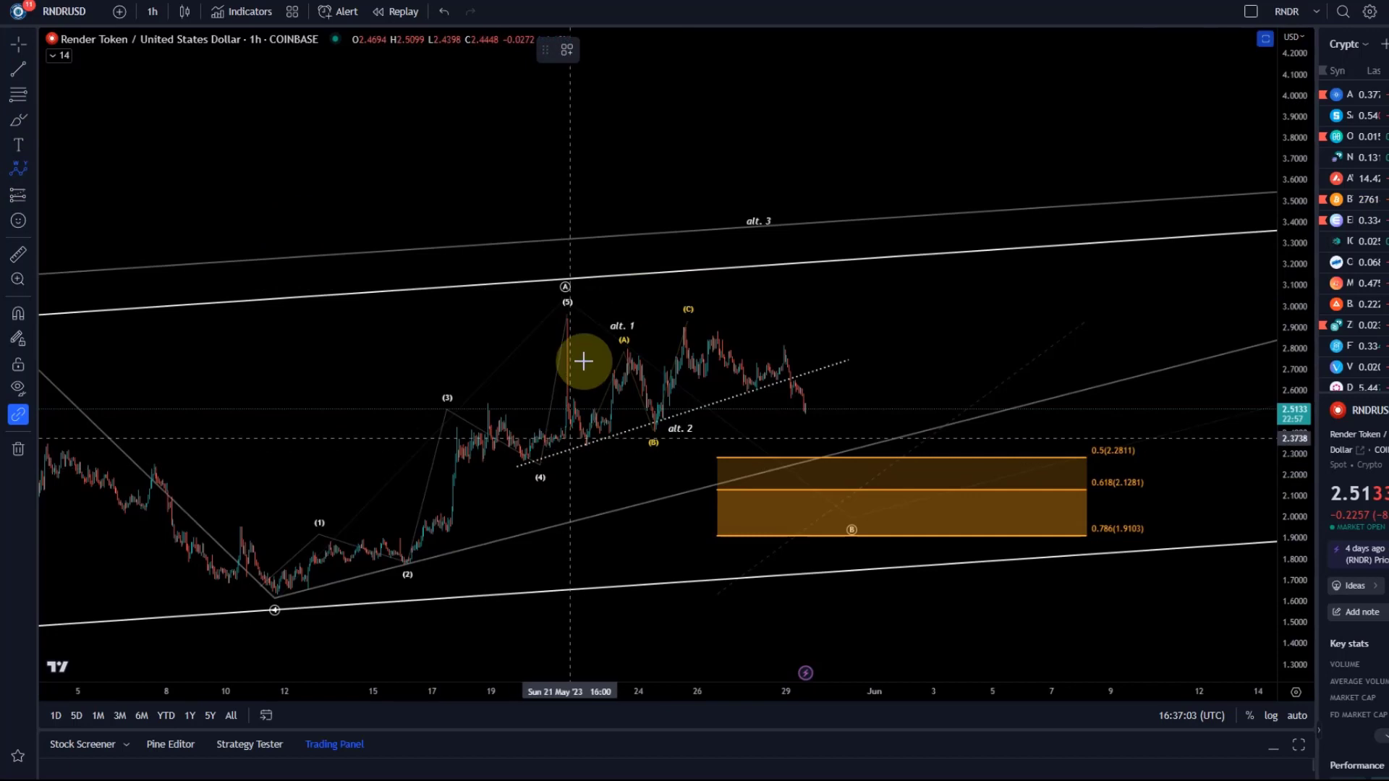
{"action": "left_click", "coordinate": [560, 311]}
{"action": "left_click", "coordinate": [685, 292]}
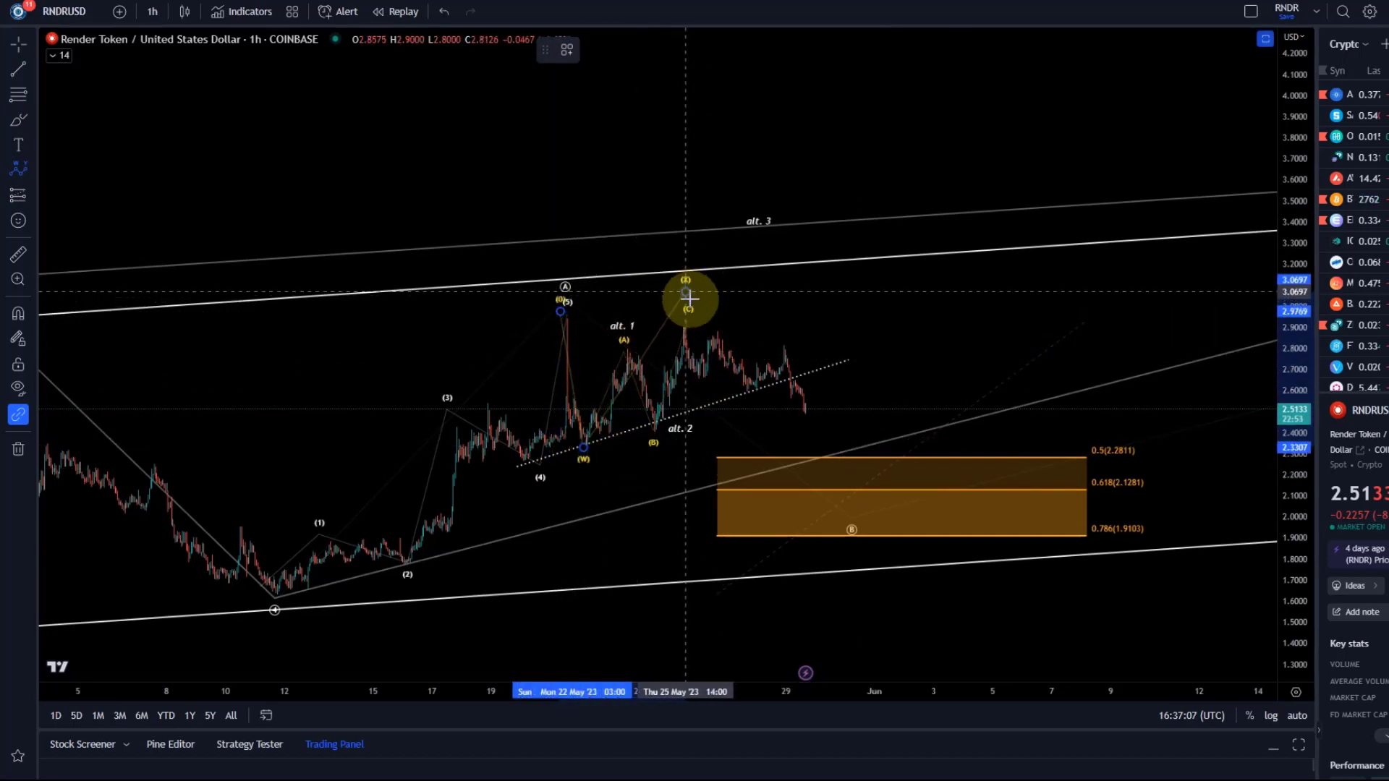
{"action": "left_click", "coordinate": [852, 489]}
{"action": "scroll", "coordinate": [661, 470], "scroll_direction": "up", "scroll_amount": 3}
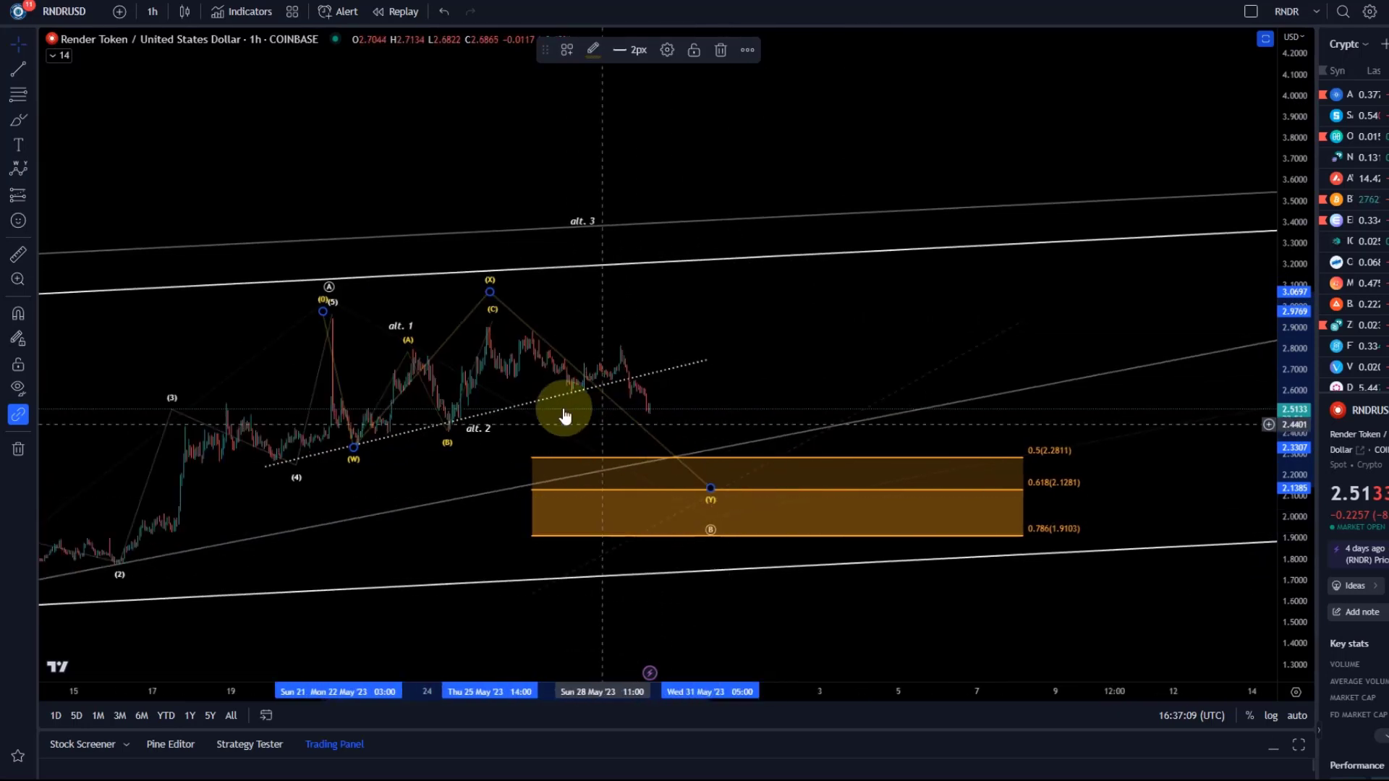
Step: Draw an ABC correction from (0) through (A) and (B) to (C), undoing the extra wave
{"action": "left_click", "coordinate": [30, 187]}
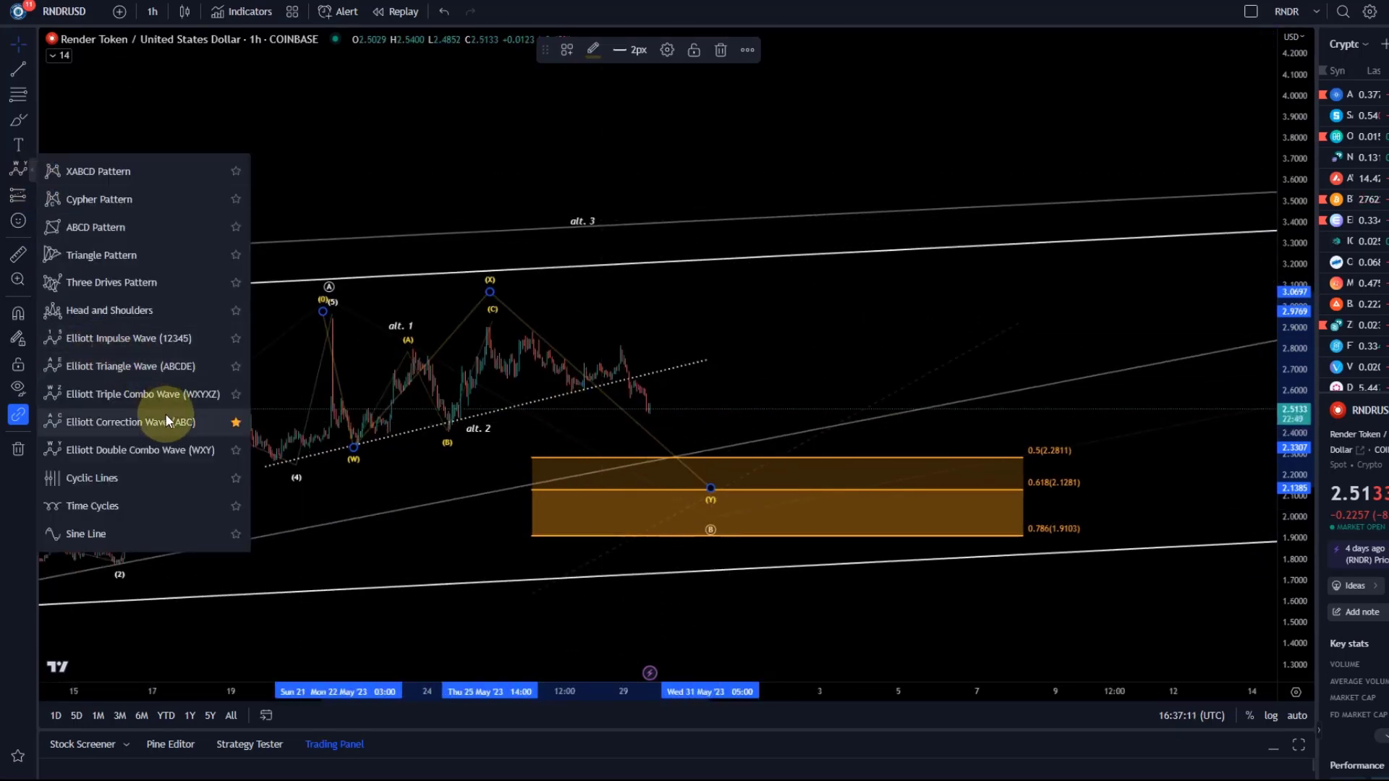
{"action": "left_click", "coordinate": [217, 403]}
{"action": "left_click", "coordinate": [482, 328]}
{"action": "left_click", "coordinate": [509, 385]}
{"action": "left_click", "coordinate": [529, 331]}
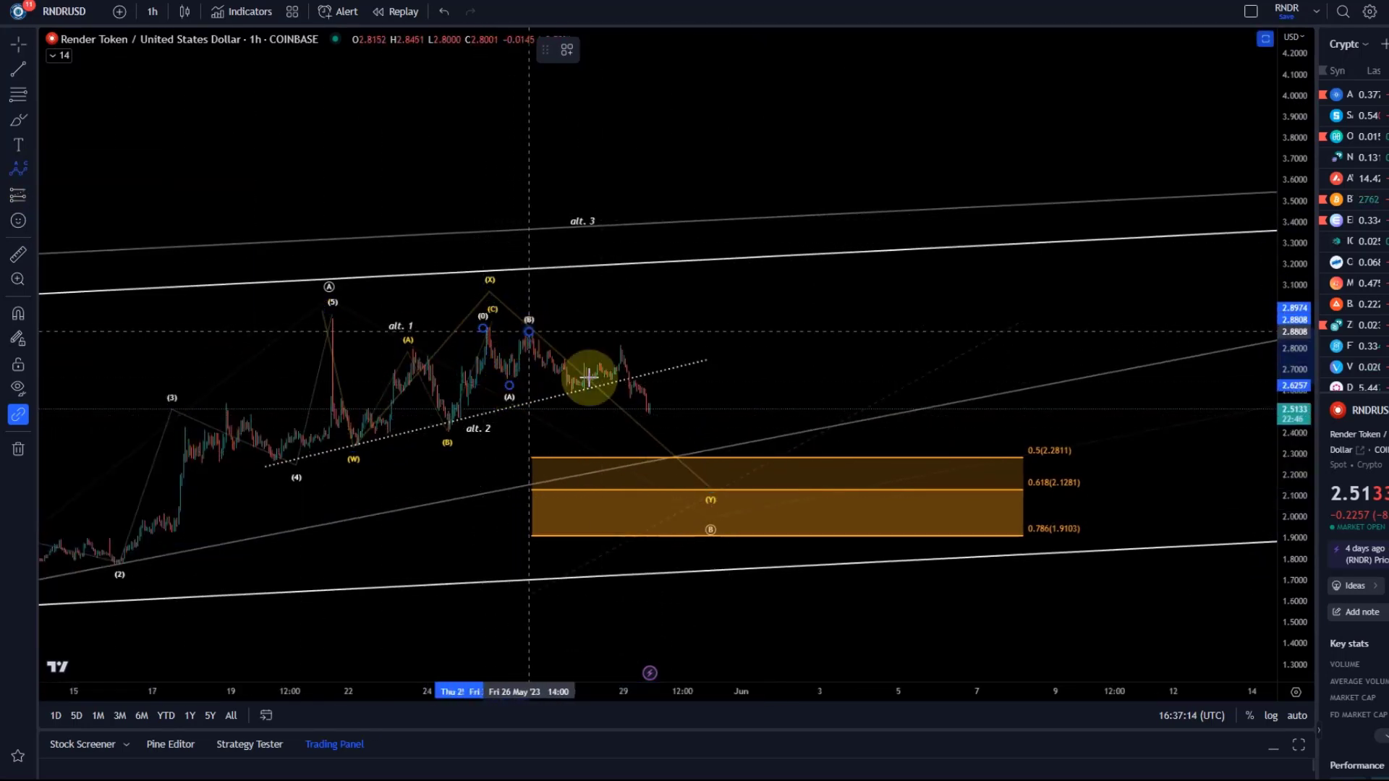
{"action": "left_click", "coordinate": [730, 489]}
{"action": "left_click", "coordinate": [443, 11]}
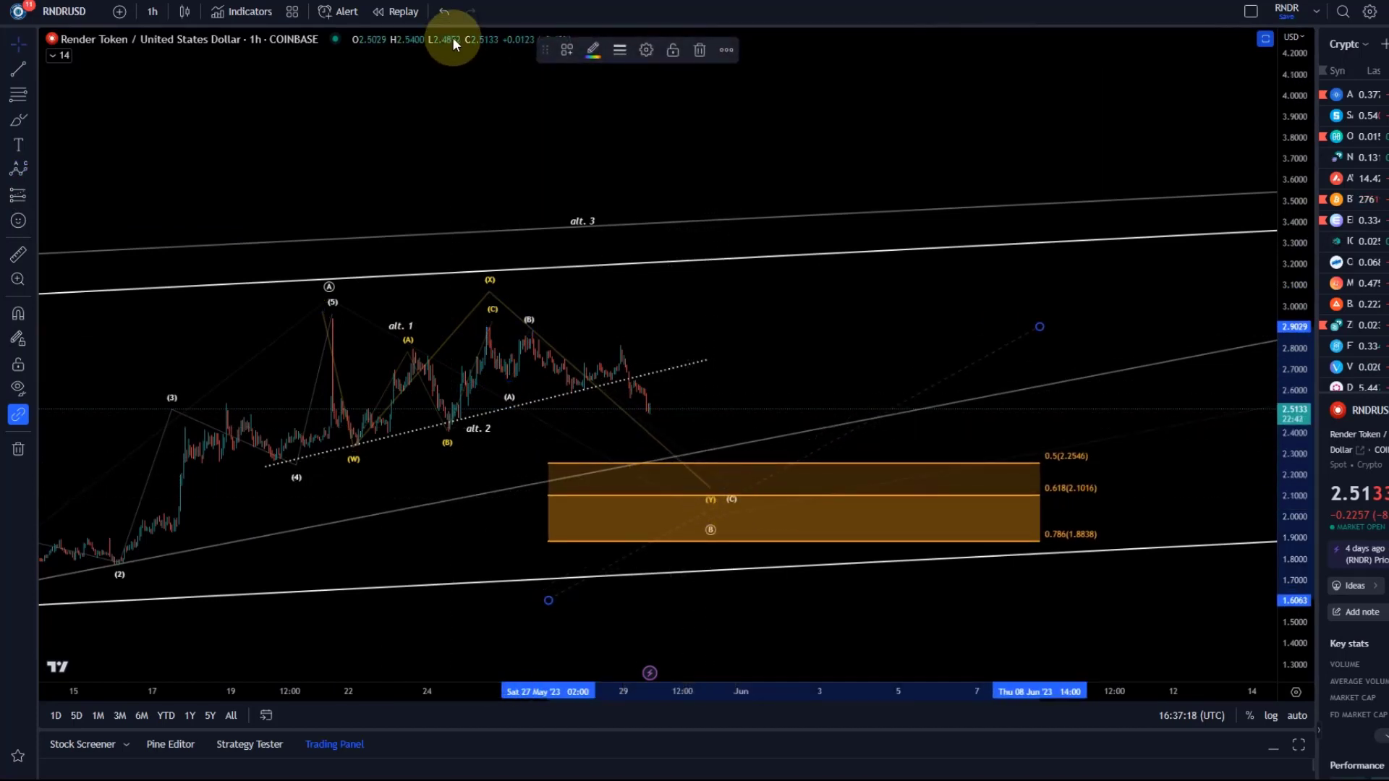
{"action": "left_click", "coordinate": [32, 168]}
{"action": "left_click", "coordinate": [174, 338]}
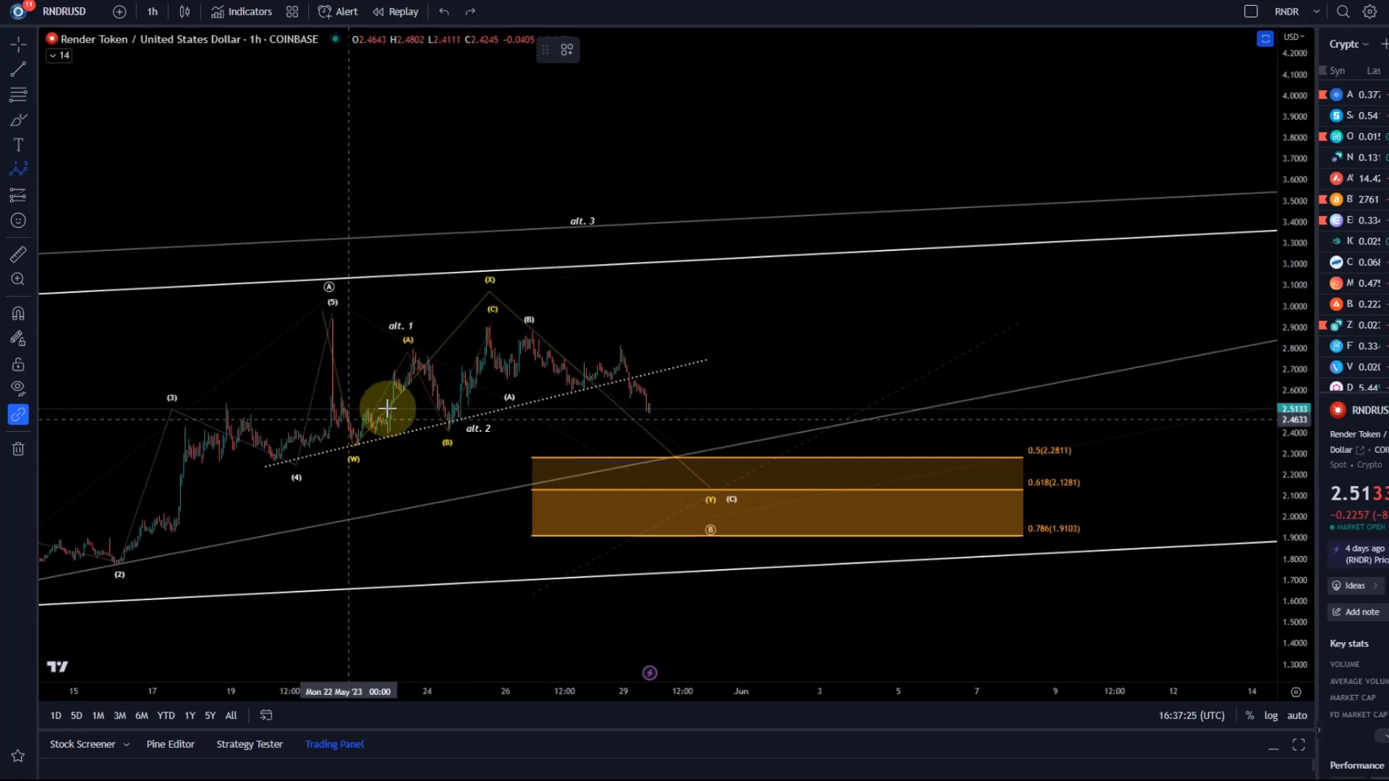
Step: Draw a 1–5 impulse from the (B) high via the dotted trendline, ending wave 5 in the Fib box
{"action": "left_click", "coordinate": [528, 332]}
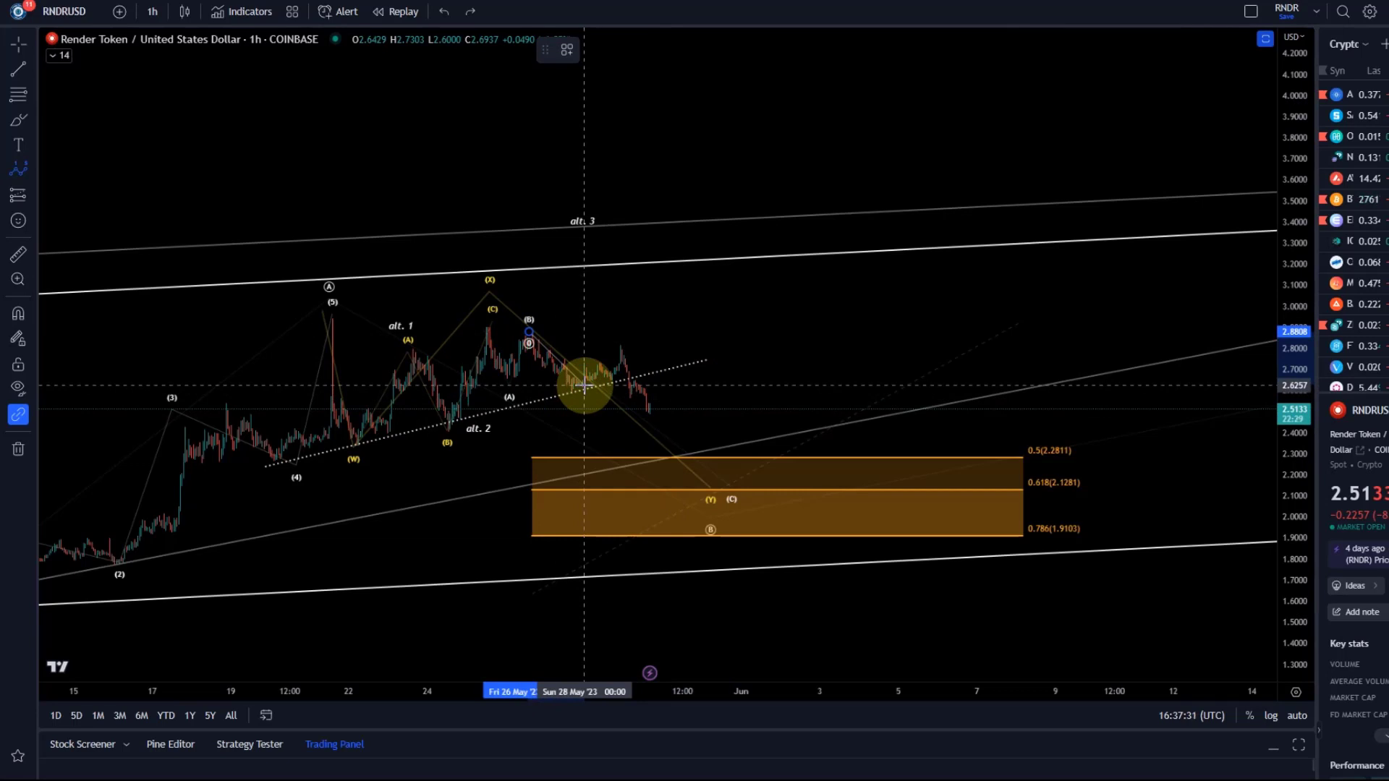
{"action": "left_click", "coordinate": [580, 388]}
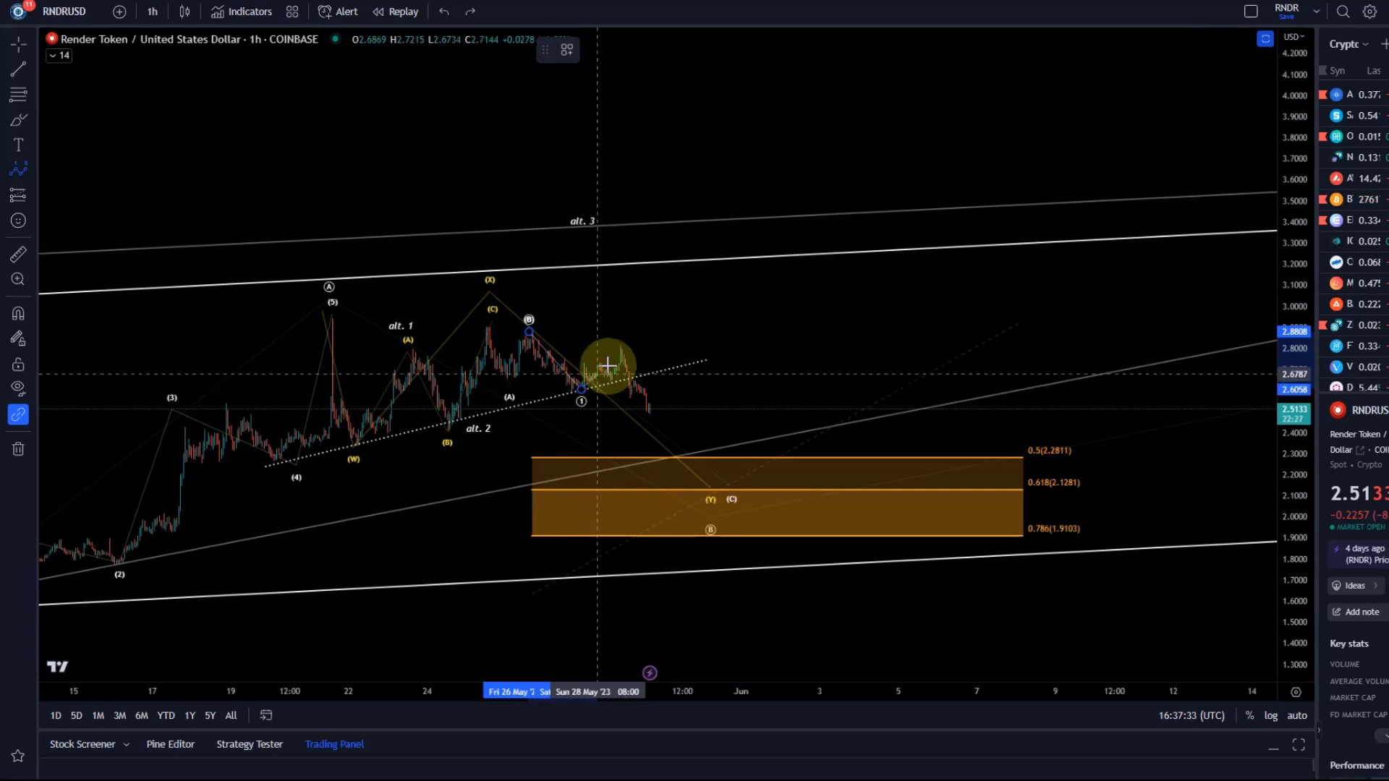
{"action": "left_click", "coordinate": [621, 345]}
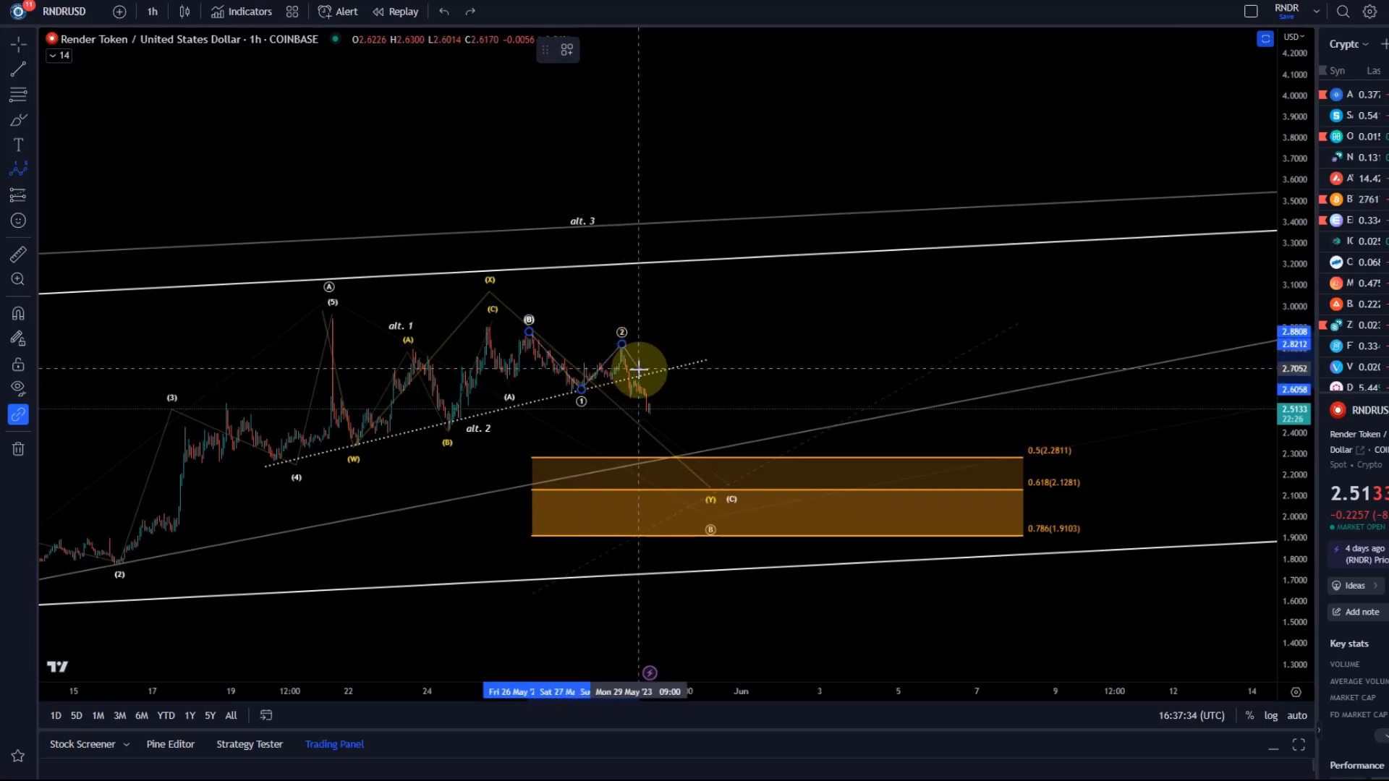
{"action": "left_click", "coordinate": [672, 460]}
{"action": "left_click", "coordinate": [702, 434]}
{"action": "left_click", "coordinate": [723, 467]}
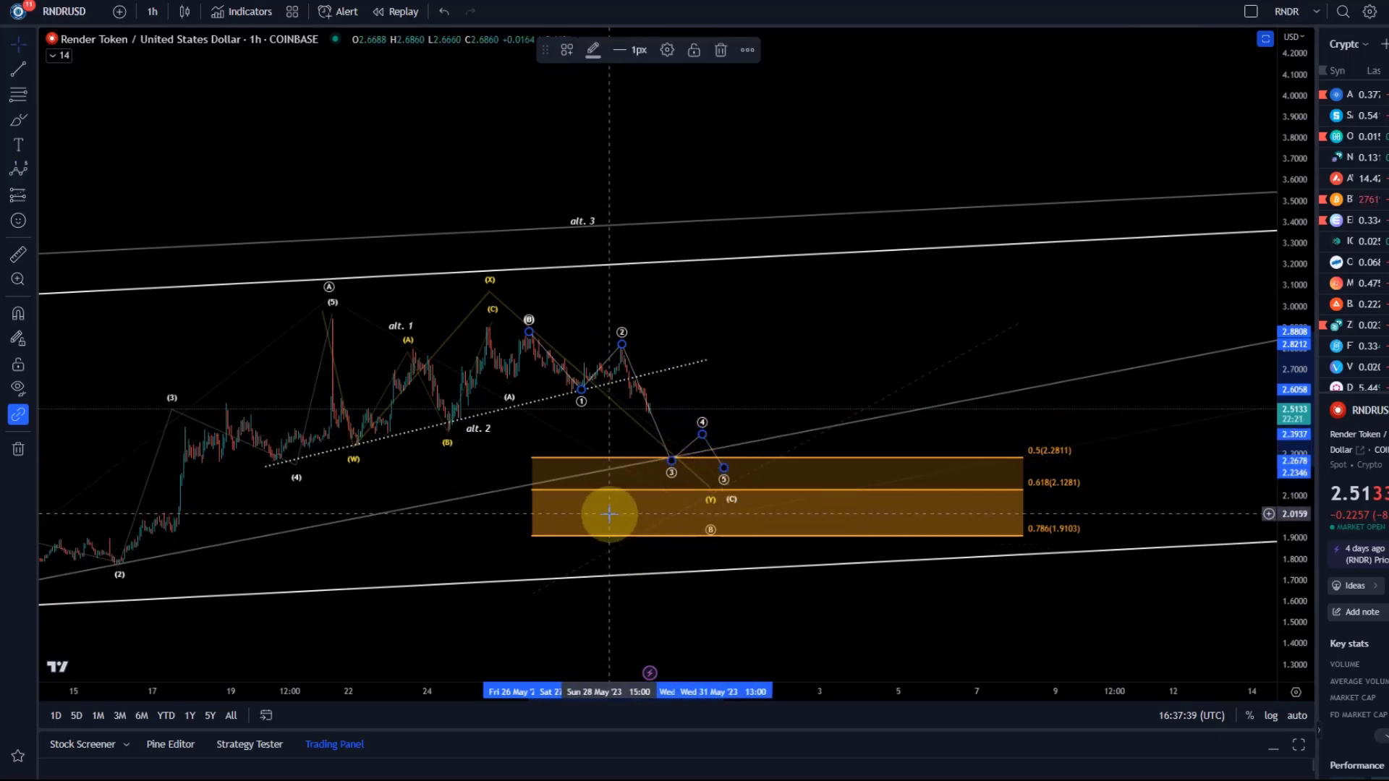
{"action": "left_click", "coordinate": [530, 453]}
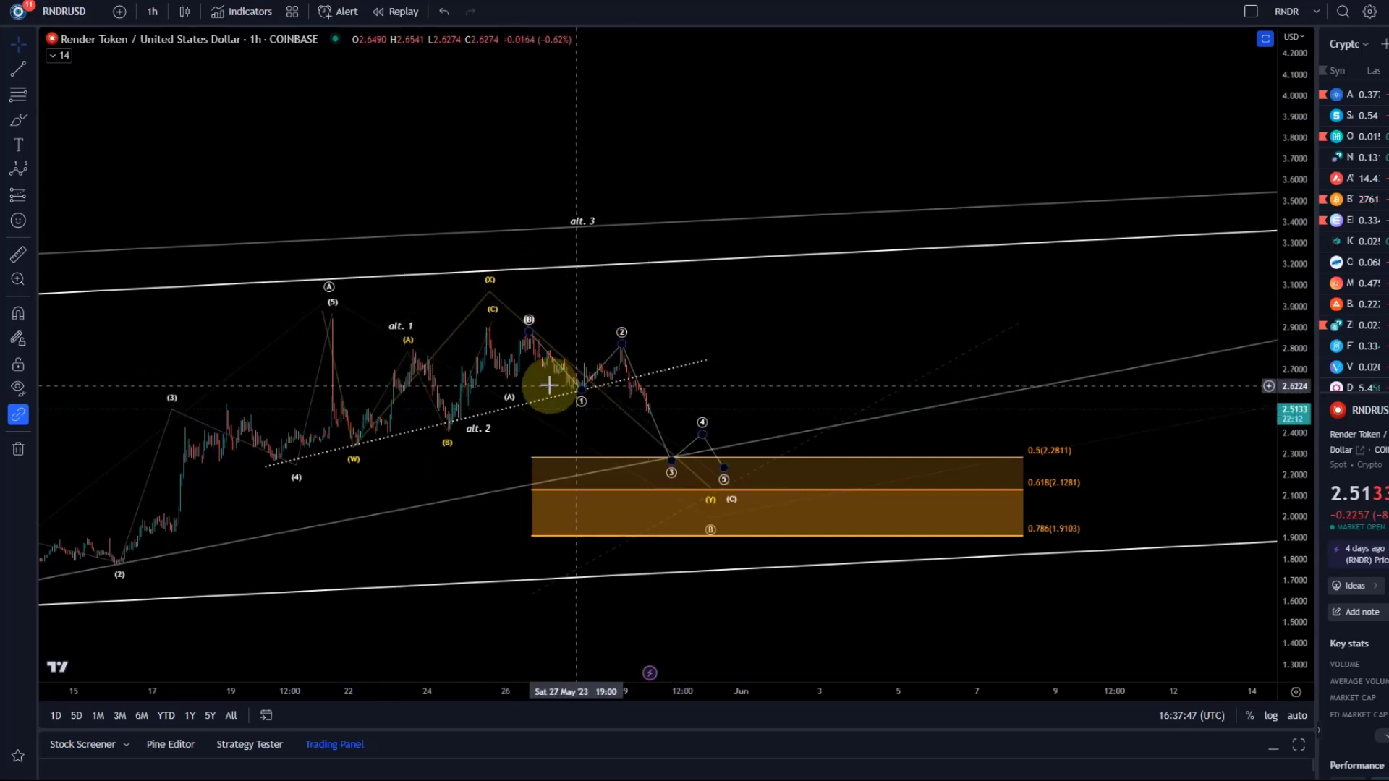
Step: Adjust the ABC wave's (A) point and set impulse wave 2 onto the nearby candle high
{"action": "mouse_move", "coordinate": [511, 406]}
{"action": "left_mouse_down"}
{"action": "mouse_move", "coordinate": [558, 393]}
{"action": "mouse_move", "coordinate": [542, 323]}
{"action": "mouse_move", "coordinate": [527, 393]}
{"action": "mouse_move", "coordinate": [644, 402]}
{"action": "mouse_move", "coordinate": [507, 380]}
{"action": "left_mouse_up"}
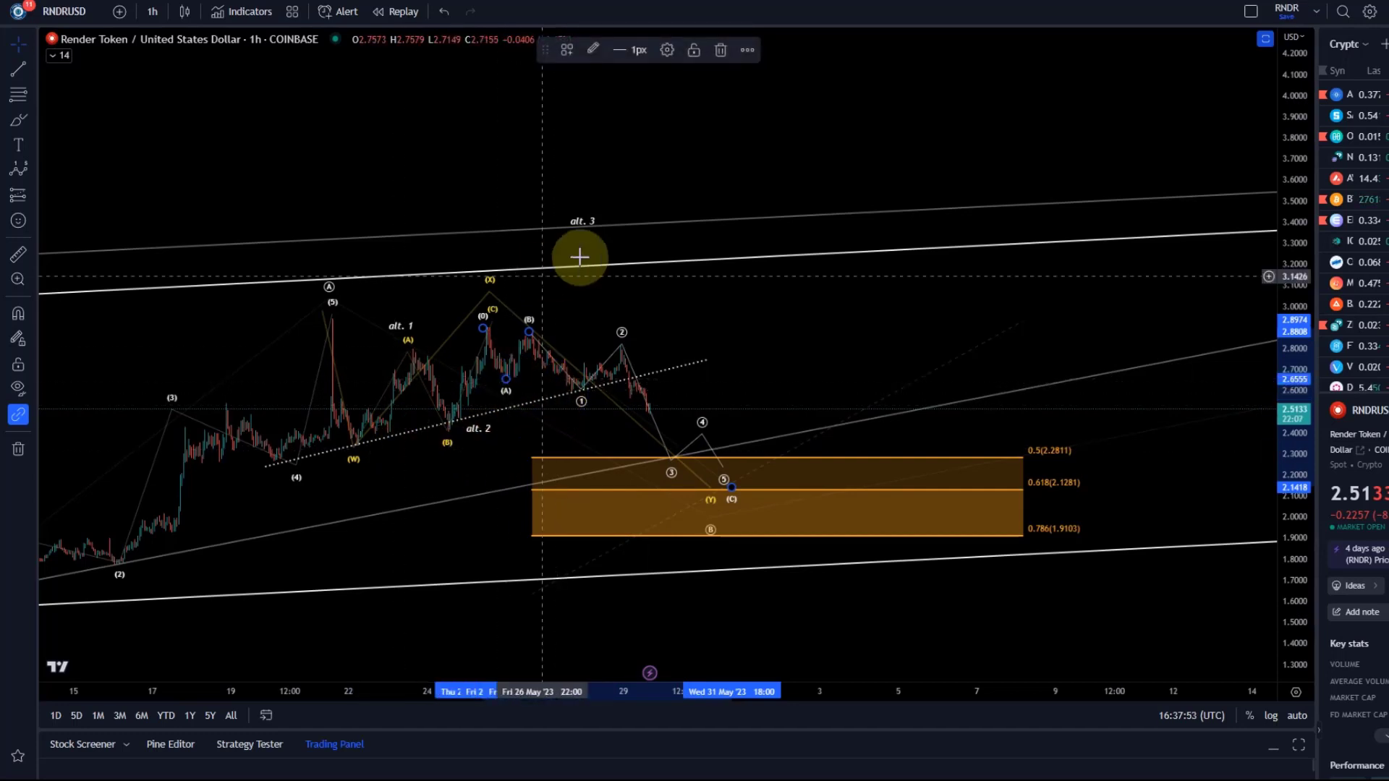
{"action": "left_click", "coordinate": [685, 366]}
{"action": "left_click_drag", "start_coordinate": [622, 340], "coordinate": [643, 352]}
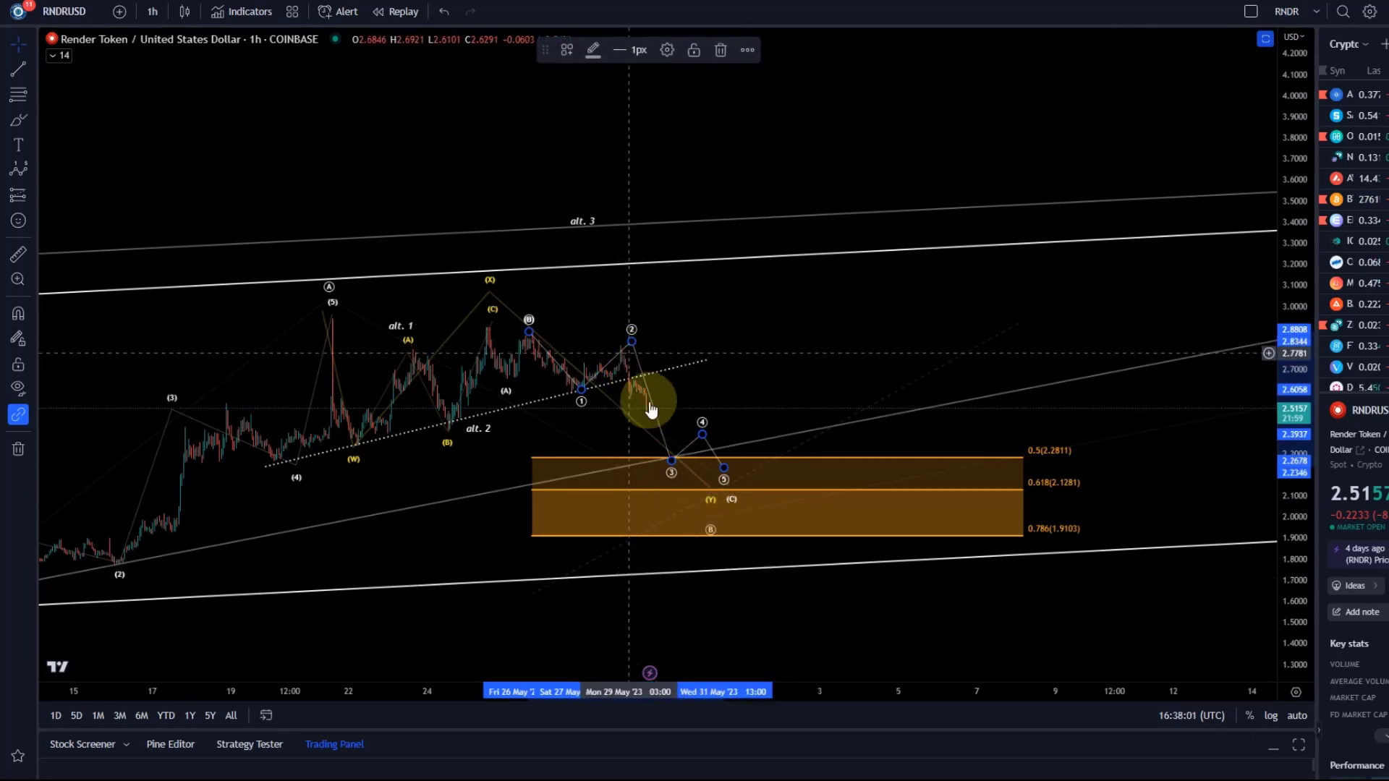
{"action": "left_click_drag", "start_coordinate": [629, 340], "coordinate": [620, 339]}
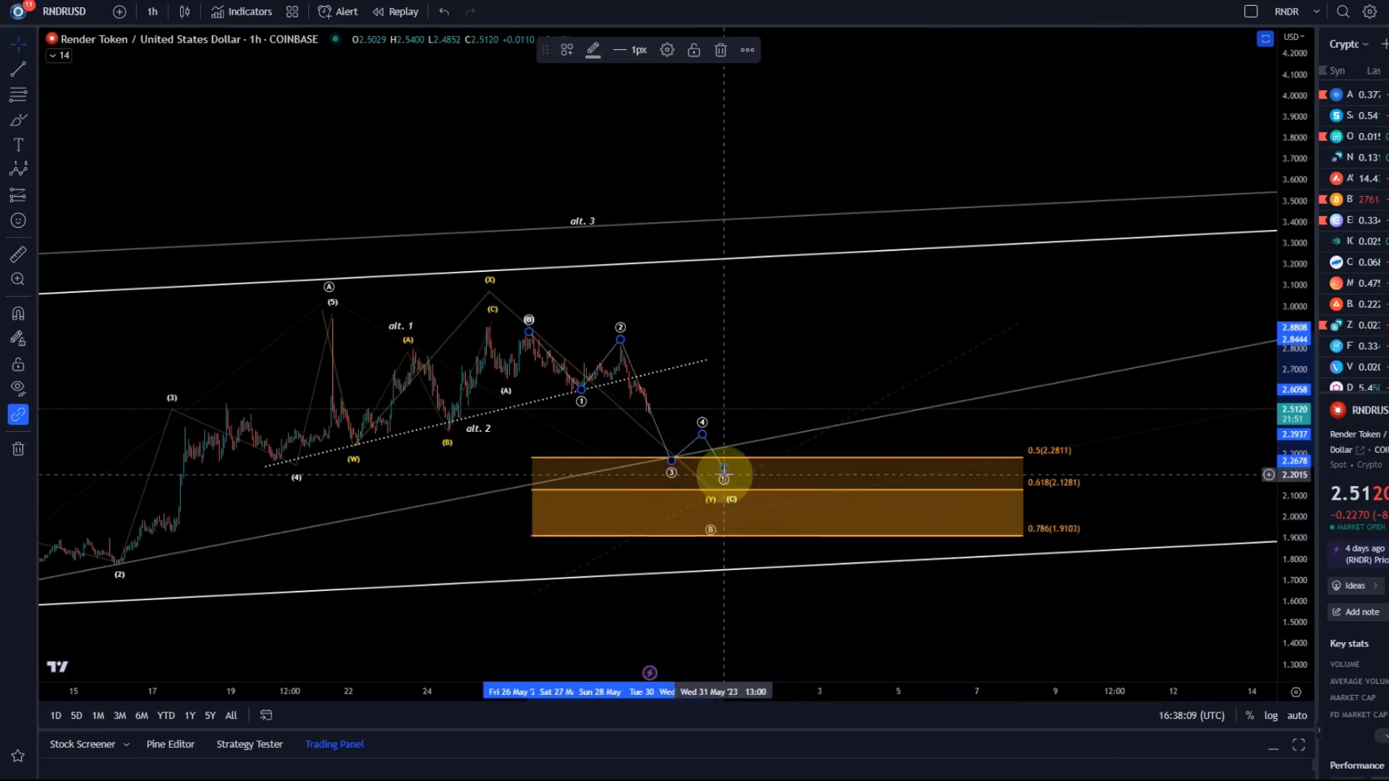
Step: Restore the MACD and RSI panes below the price chart and rescale the MACD pane
{"action": "scroll", "coordinate": [752, 499], "scroll_direction": "down", "scroll_amount": 3}
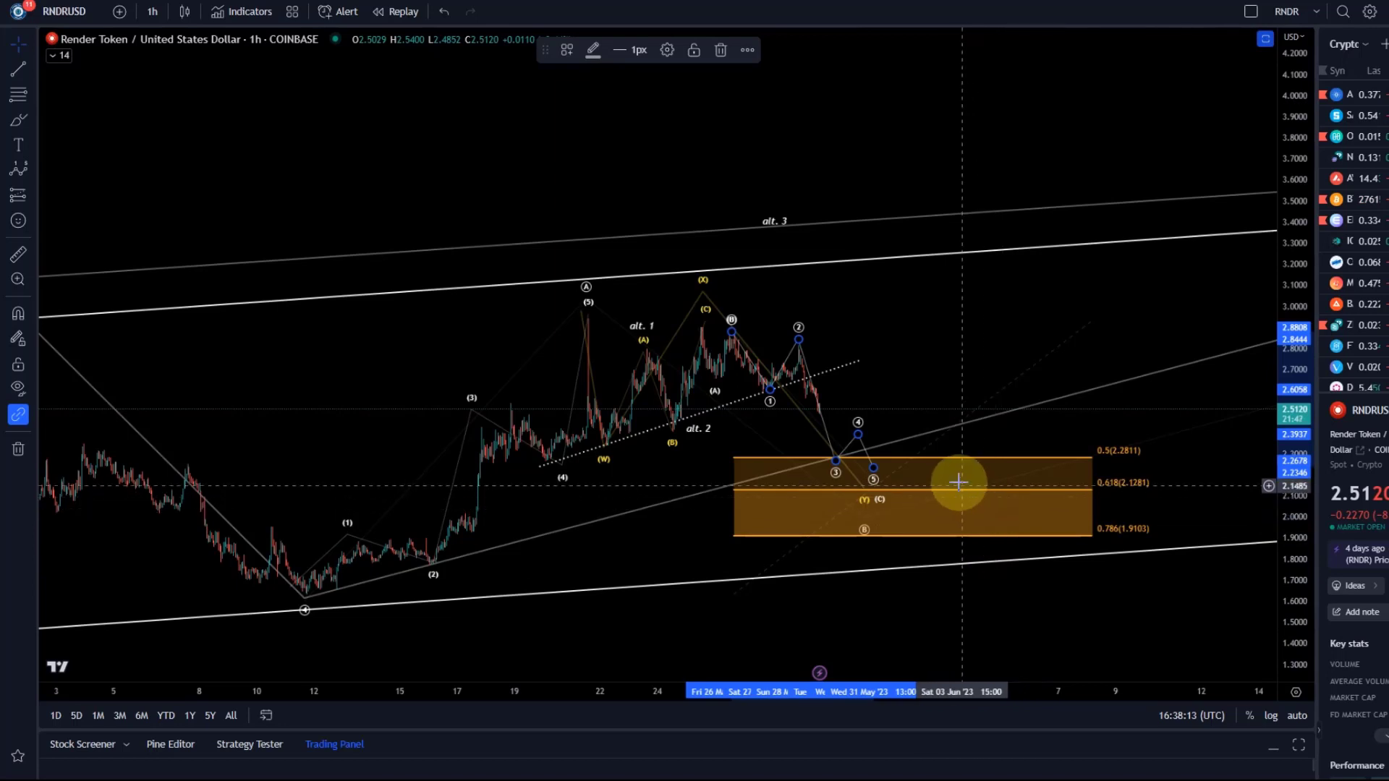
{"action": "double_click", "coordinate": [894, 350]}
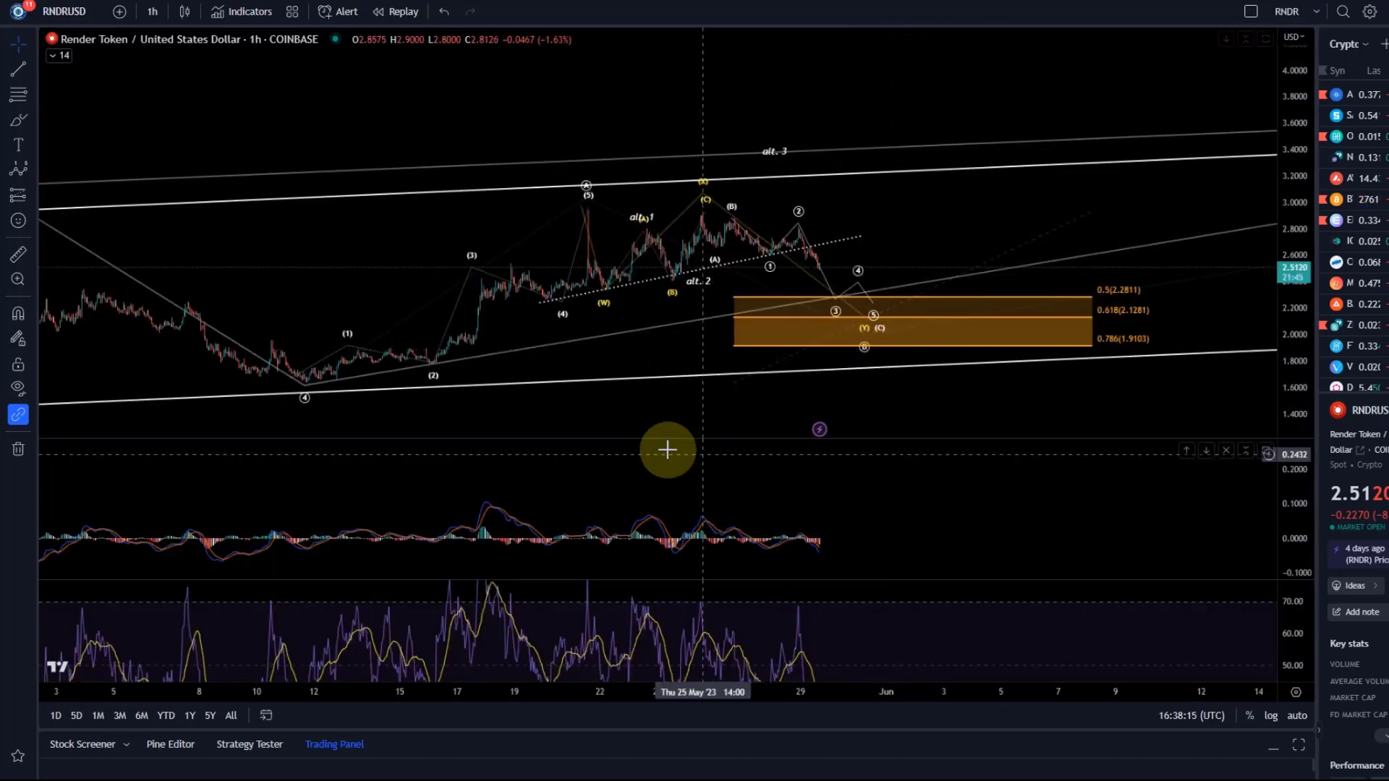
{"action": "left_click_drag", "start_coordinate": [846, 536], "coordinate": [855, 496]}
Step: Switch the chart to the 1-day timeframe and zoom in on the wave drawings
{"action": "left_click", "coordinate": [153, 12]}
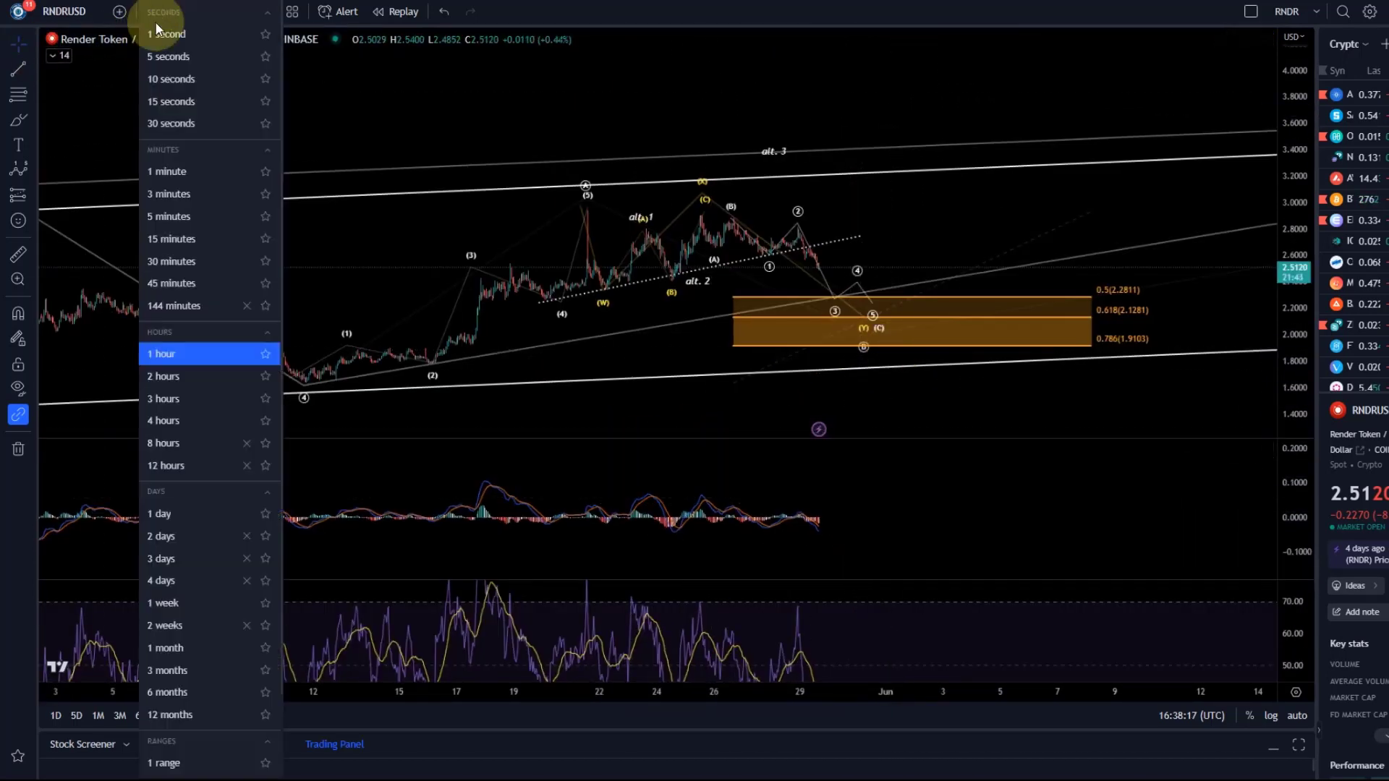
{"action": "left_click", "coordinate": [167, 517]}
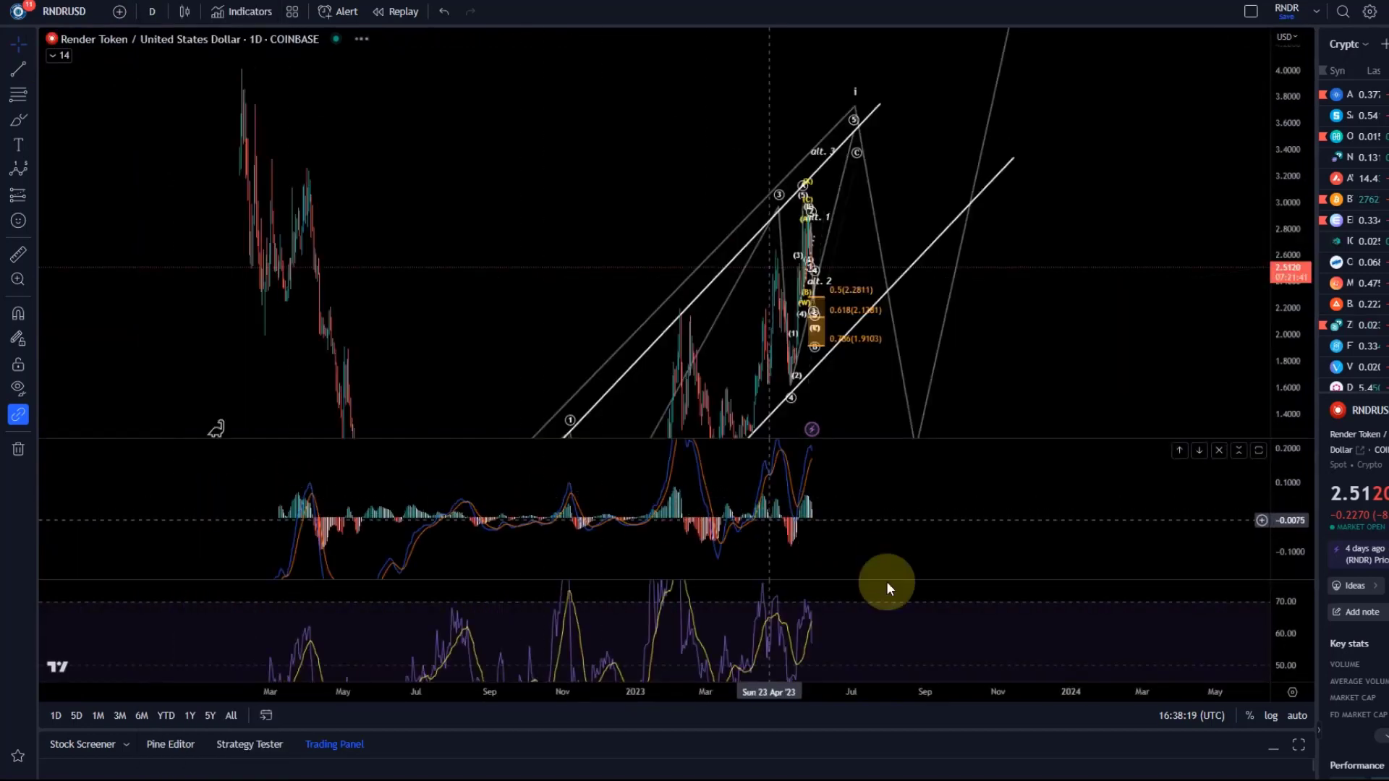
{"action": "left_click_drag", "start_coordinate": [926, 579], "coordinate": [931, 527]}
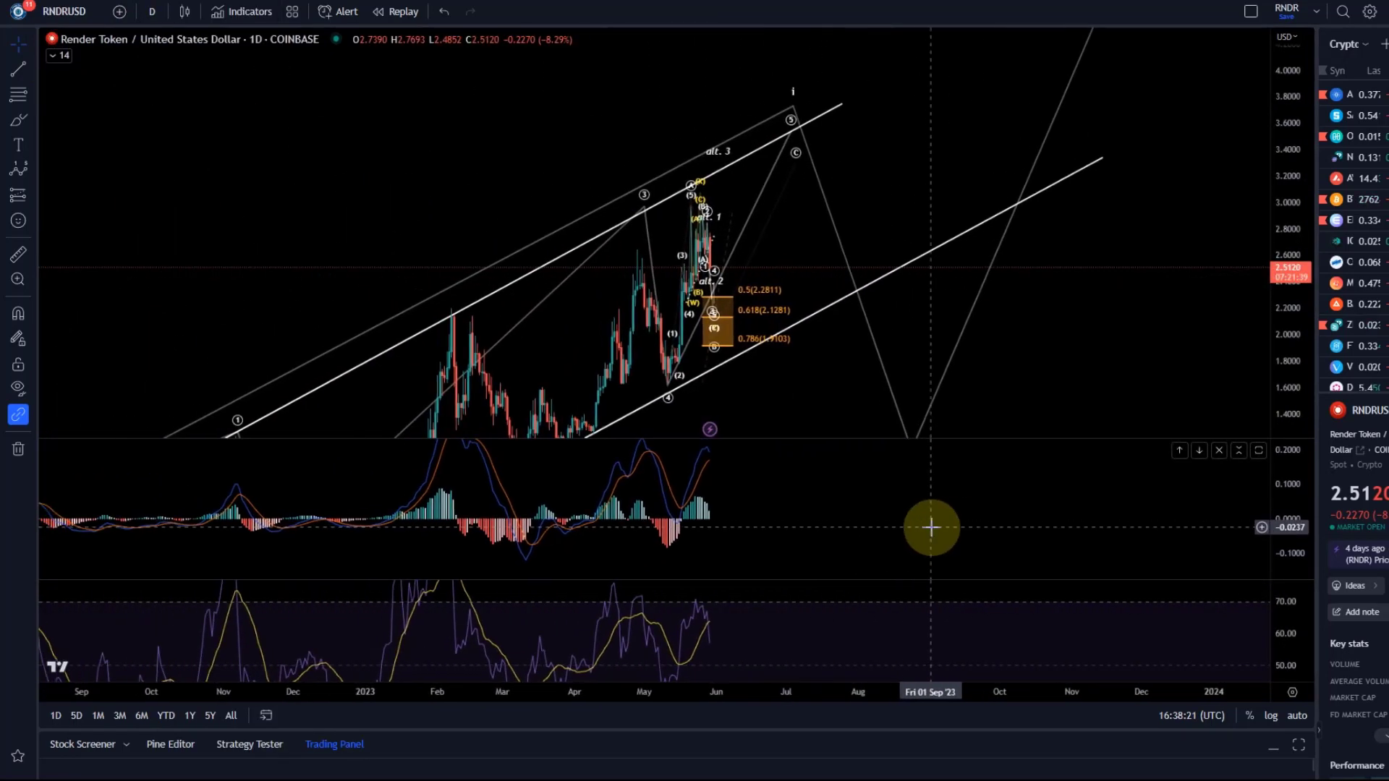
{"action": "scroll", "coordinate": [630, 390], "scroll_direction": "up", "scroll_amount": 3}
{"action": "left_click_drag", "start_coordinate": [630, 390], "coordinate": [1101, 413]}
{"action": "scroll", "coordinate": [1268, 369], "scroll_direction": "up", "scroll_amount": 3}
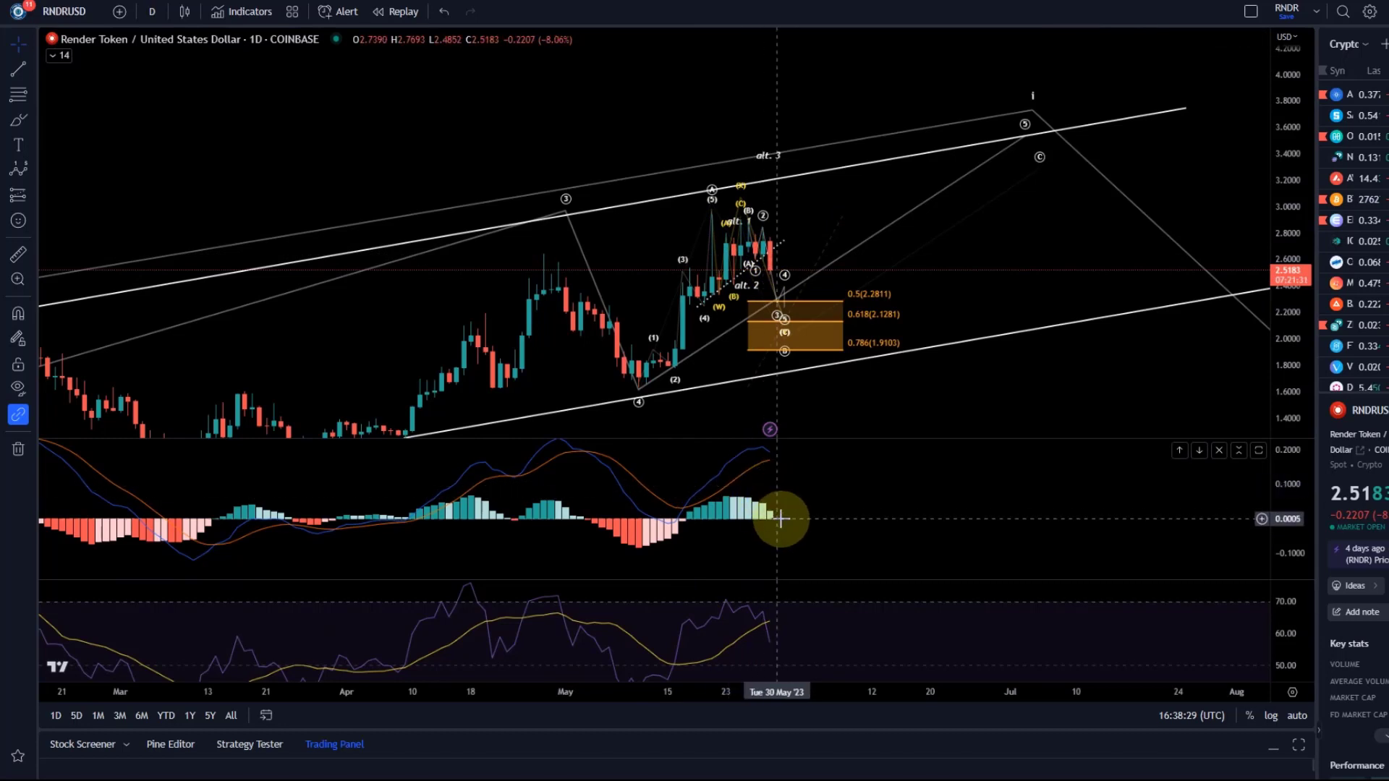
Step: Shrink the MACD pane to minimal height so the RSI pane gets most of the room
{"action": "left_click_drag", "start_coordinate": [877, 642], "coordinate": [856, 398]}
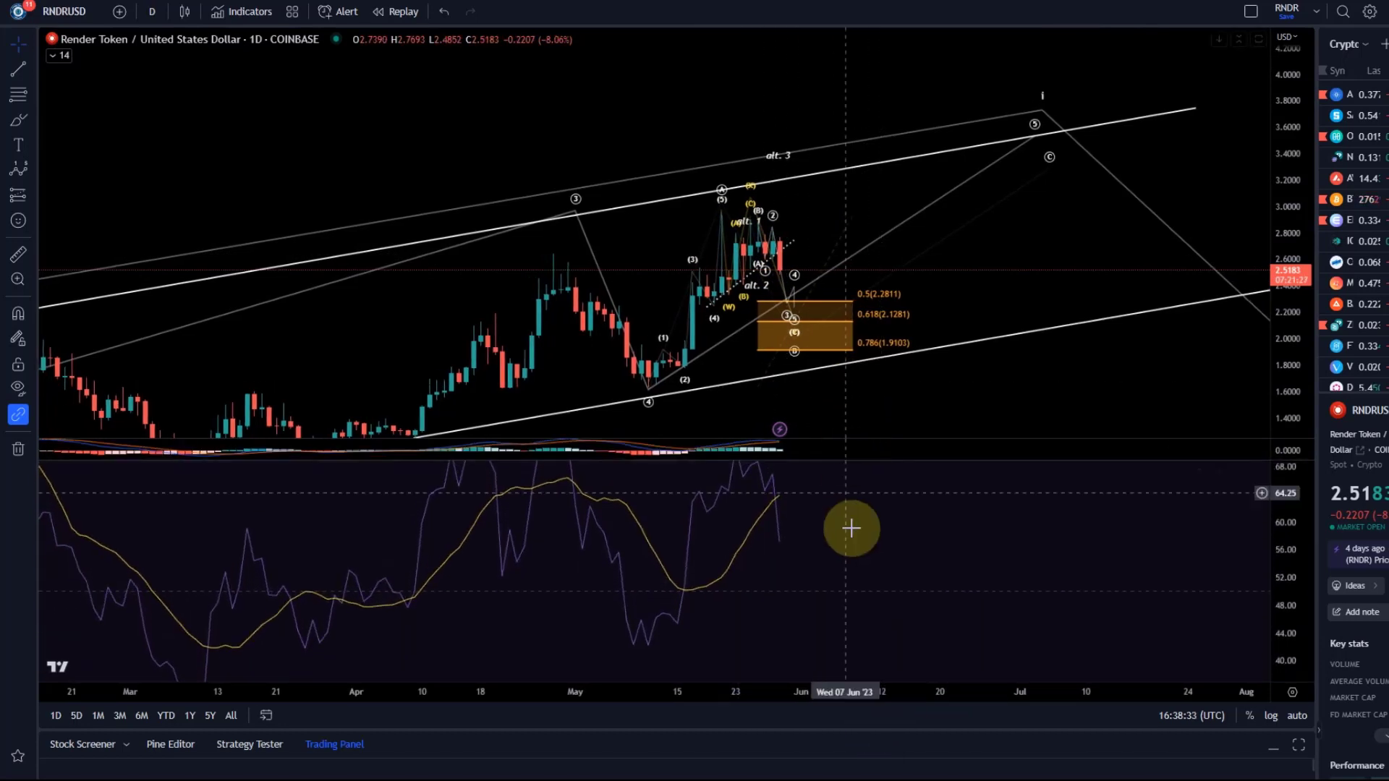
{"action": "left_click_drag", "start_coordinate": [849, 520], "coordinate": [868, 591]}
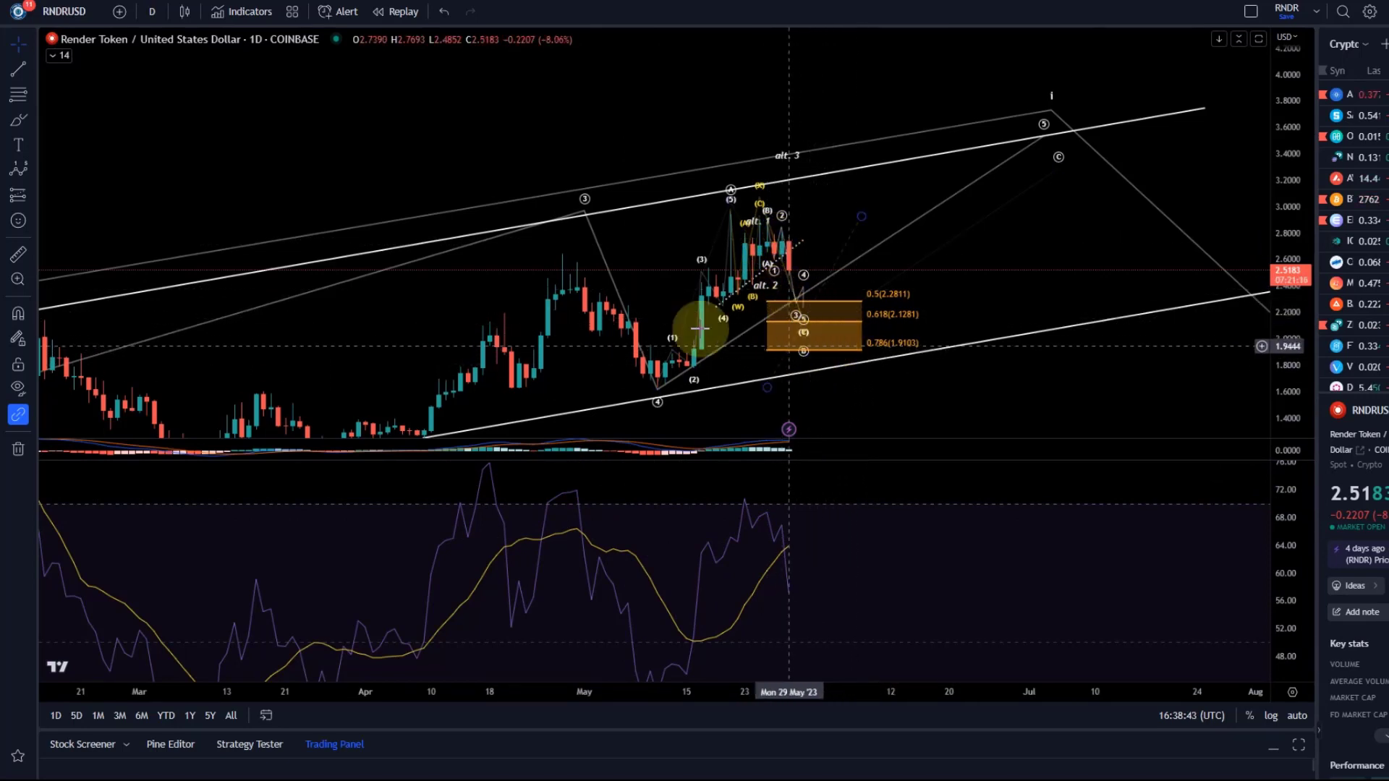
{"action": "left_click", "coordinate": [156, 10]}
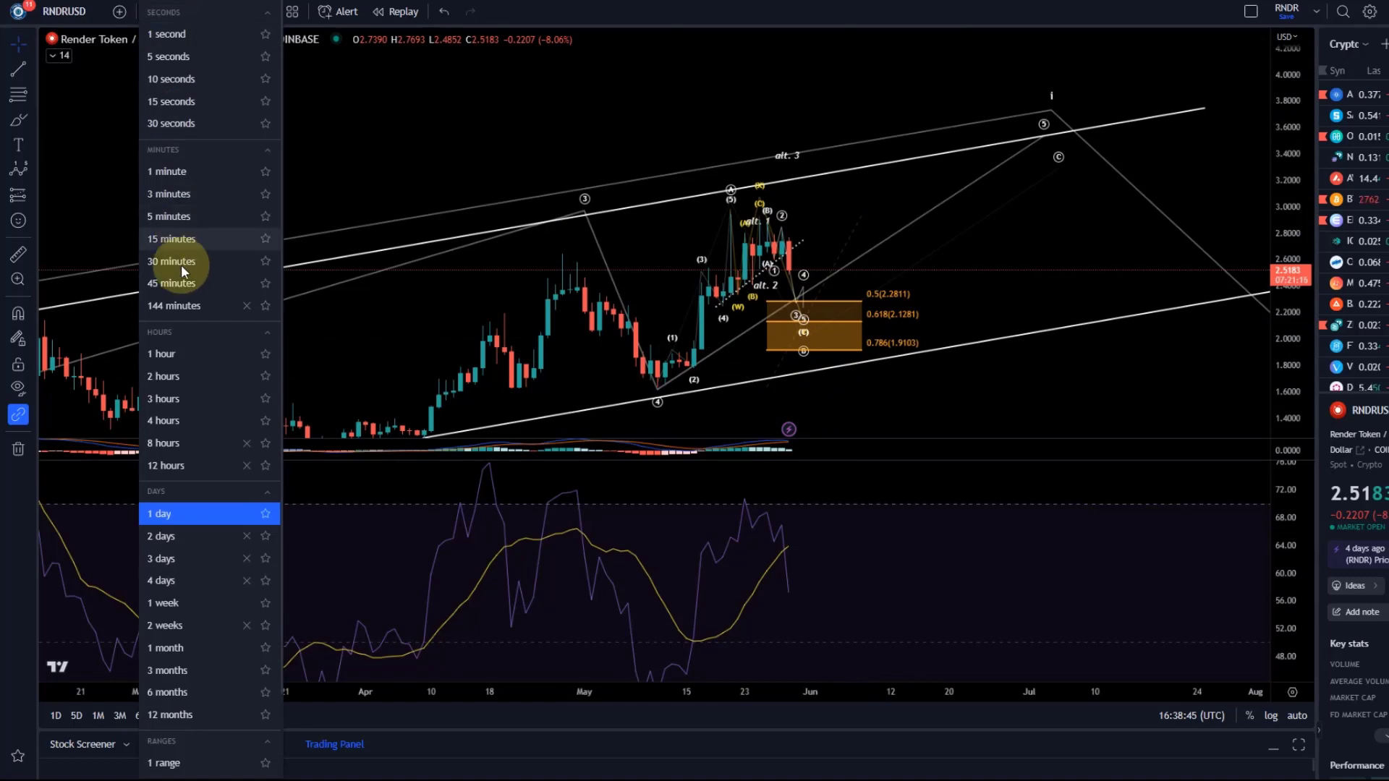
Step: Switch the chart interval to 3 hours, then to 4 hours
{"action": "left_click", "coordinate": [189, 403]}
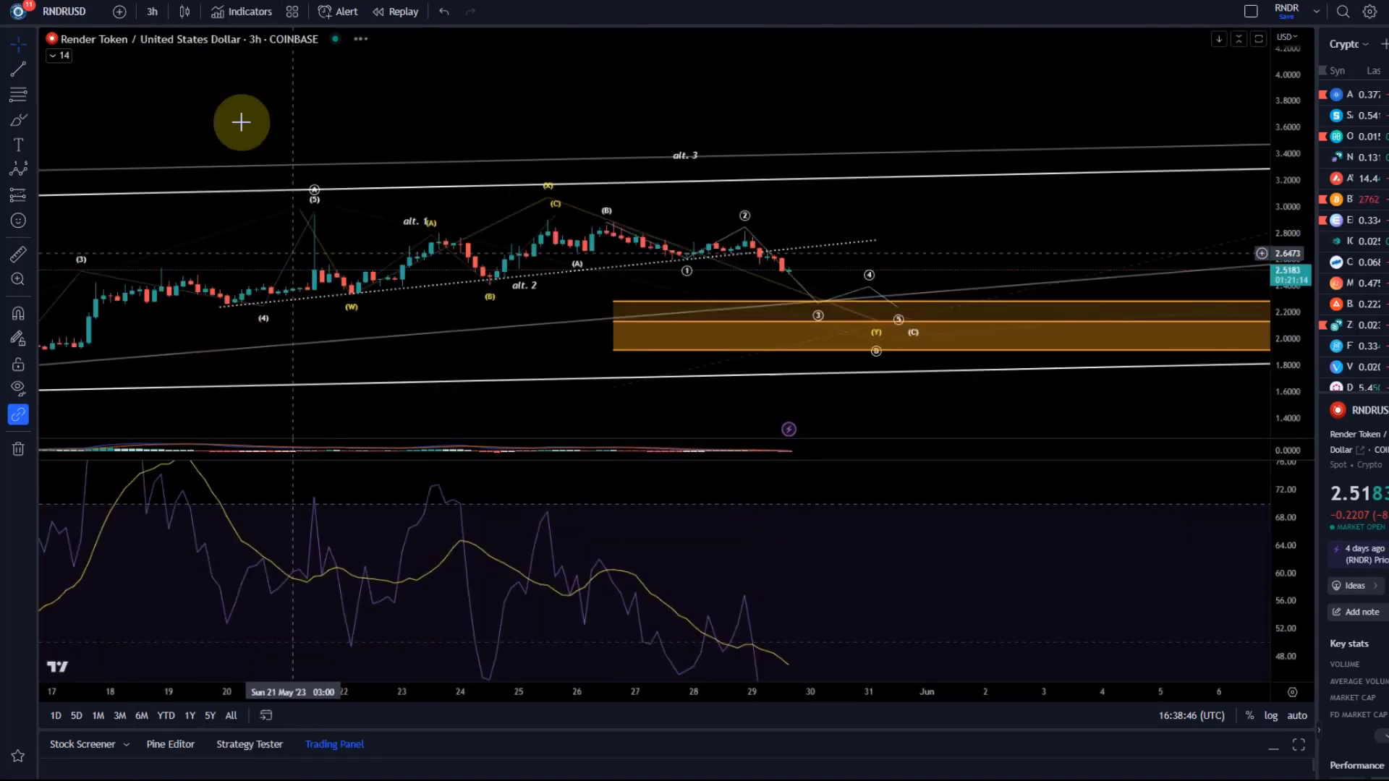
{"action": "left_click", "coordinate": [153, 12]}
{"action": "left_click", "coordinate": [192, 421]}
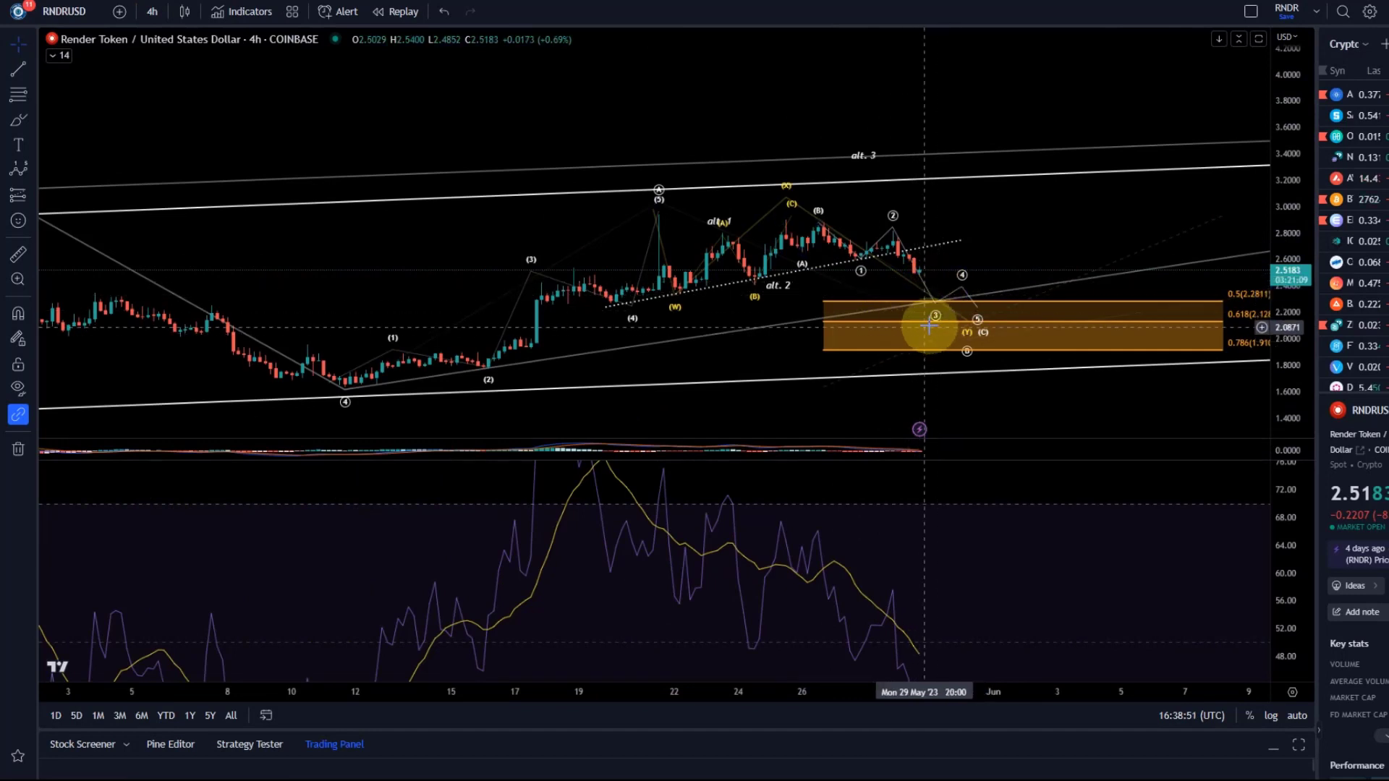
Step: Stretch the price scale to frame the enlarged waves and orange Fibonacci zone, then deselect the trendline
{"action": "scroll", "coordinate": [947, 275], "scroll_direction": "down", "scroll_amount": 1}
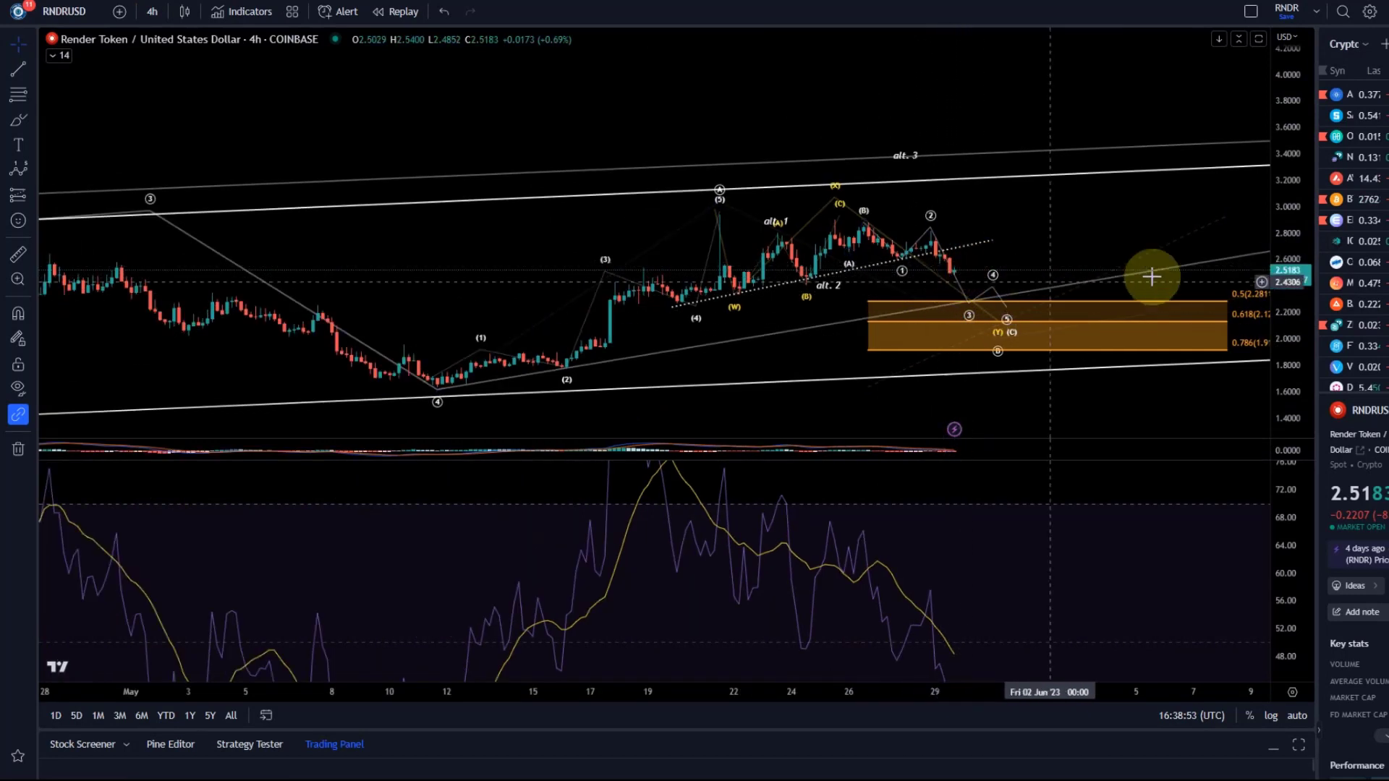
{"action": "left_click_drag", "start_coordinate": [1272, 348], "coordinate": [1280, 68]}
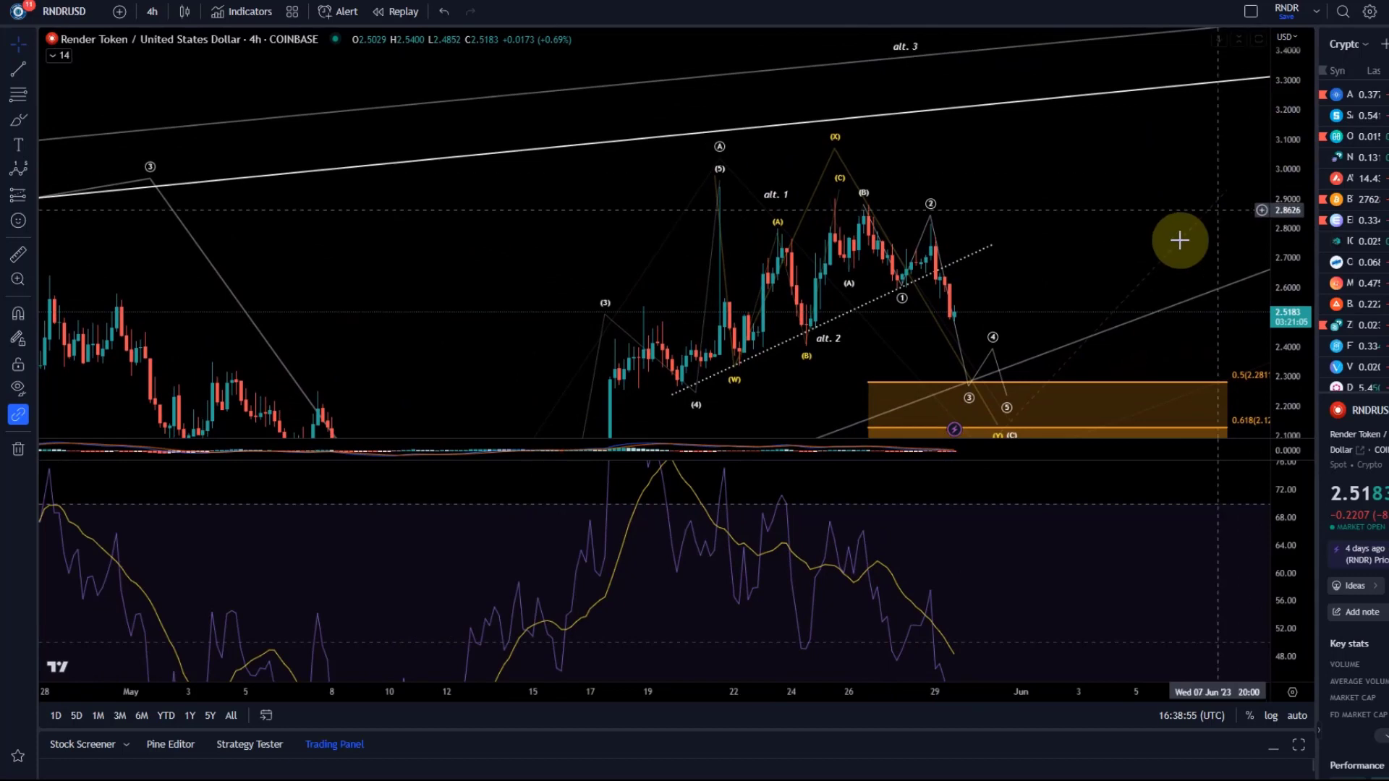
{"action": "left_click_drag", "start_coordinate": [1203, 223], "coordinate": [1147, 124]}
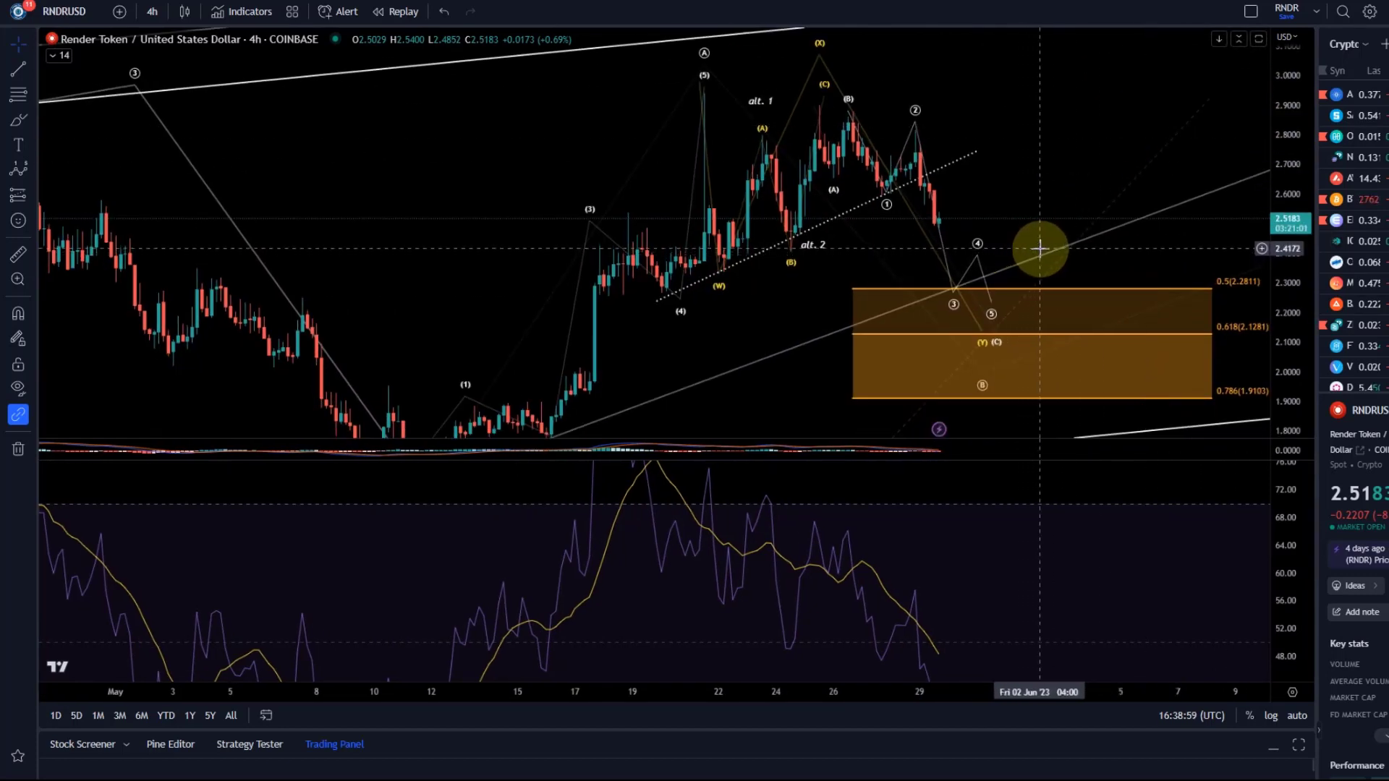
{"action": "left_click", "coordinate": [805, 251]}
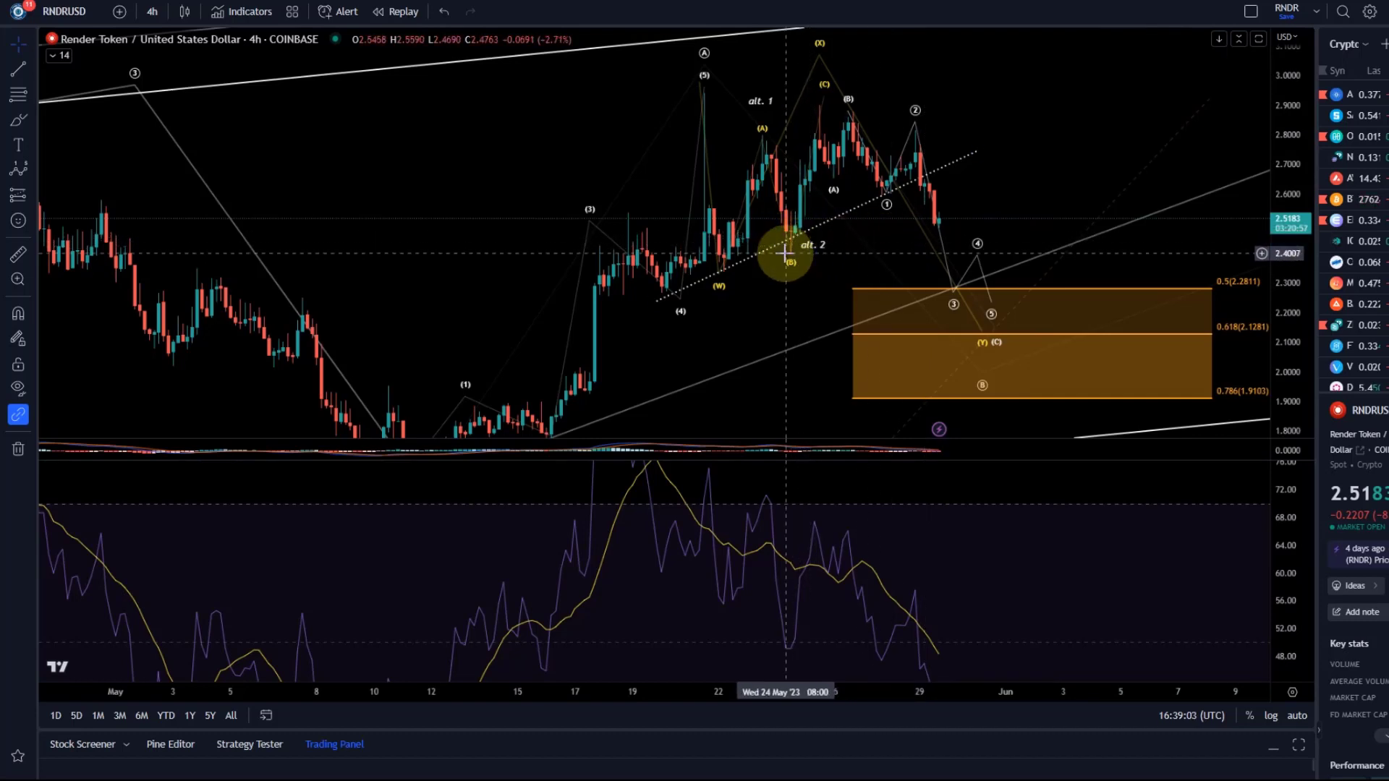